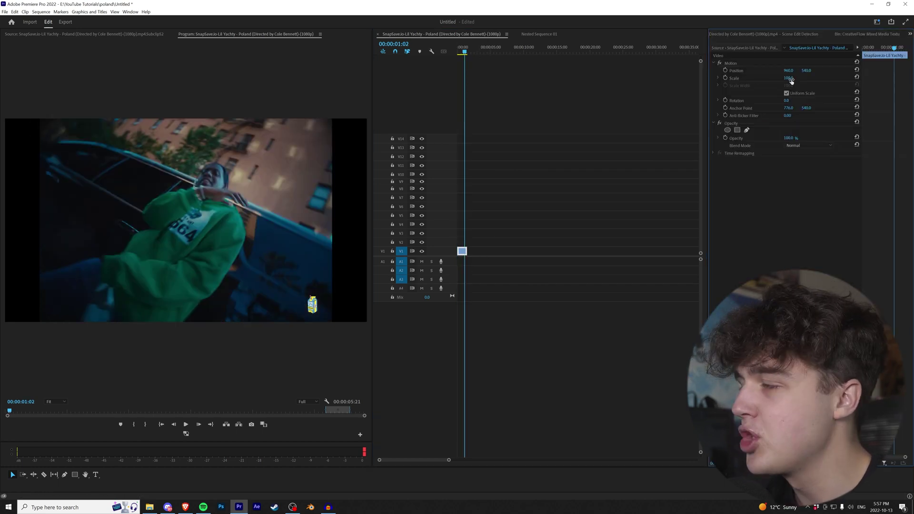
- Scale the green-hoodie background clip on V1 to 137.3 so it fills the frame
{"action": "left_click_drag", "start_coordinate": [792, 81], "coordinate": [810, 81]}
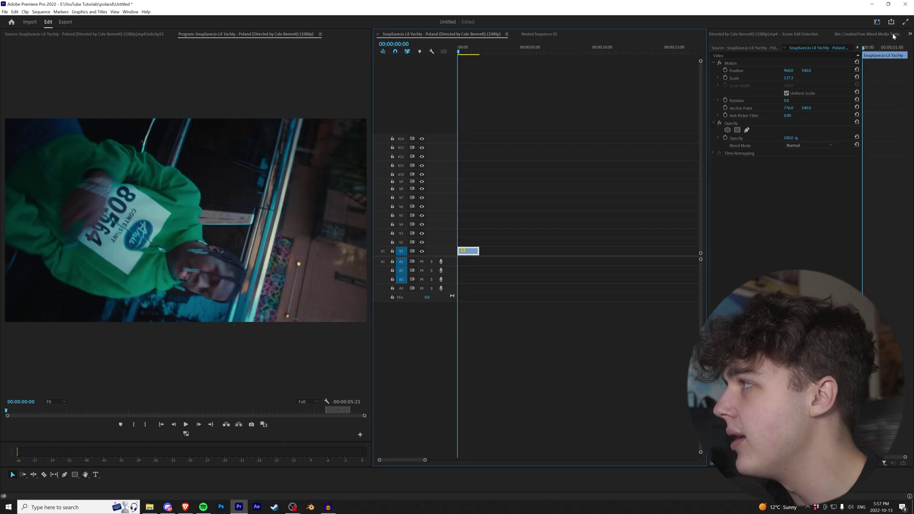
- Add the mouth close-up clip from the Scene Edit Detection bin to V3 at the sequence start and scale it to about 61
{"action": "left_click", "coordinate": [910, 34]}
{"action": "left_click", "coordinate": [825, 51]}
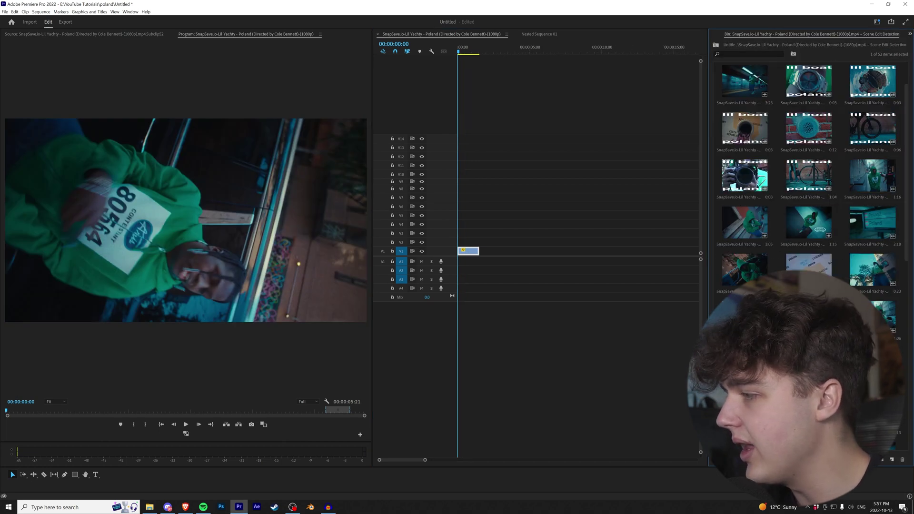
{"action": "left_click_drag", "start_coordinate": [808, 316], "coordinate": [460, 234]}
{"action": "left_click_drag", "start_coordinate": [458, 52], "coordinate": [471, 77]}
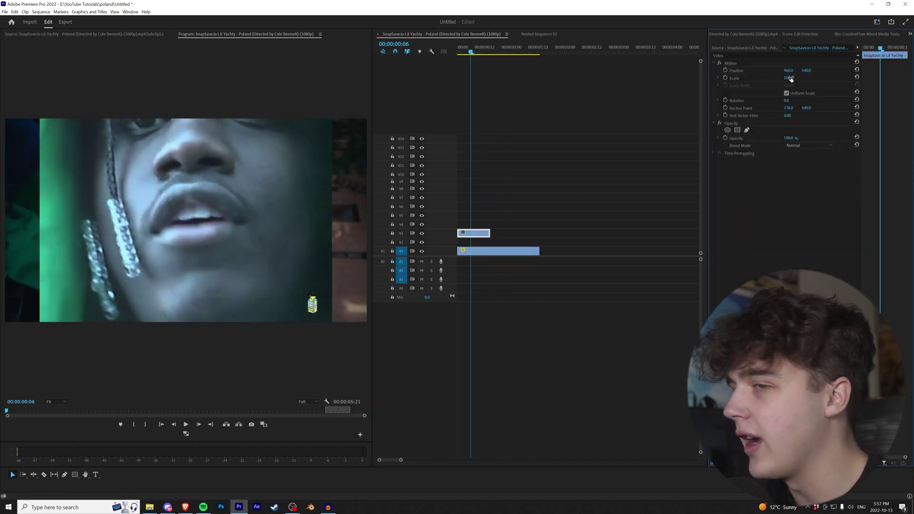
{"action": "left_click_drag", "start_coordinate": [790, 78], "coordinate": [771, 78]}
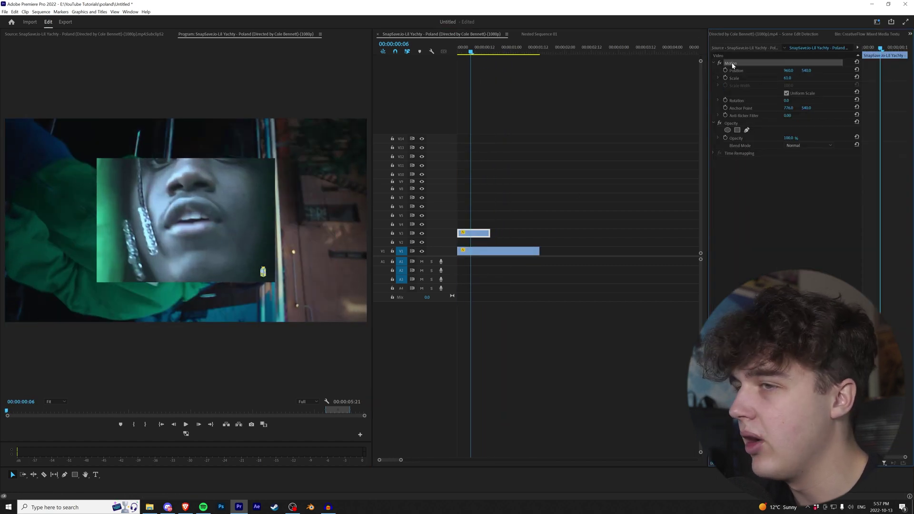
- Repeat the close-up clip along V3 and trim the last copy to the end of the background clip
{"action": "left_click_drag", "start_coordinate": [474, 233], "coordinate": [548, 235]}
{"action": "left_click_drag", "start_coordinate": [557, 235], "coordinate": [540, 235]}
- Reverse the speed of the middle close-up copy on V3 and play the sequence back
{"action": "right_click", "coordinate": [504, 234]}
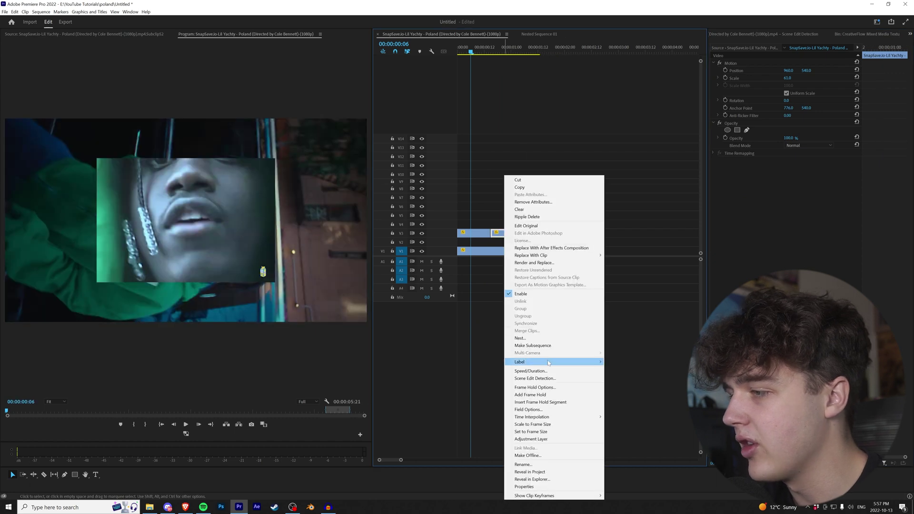
{"action": "left_click", "coordinate": [519, 371]}
{"action": "left_click", "coordinate": [419, 251]}
{"action": "left_click", "coordinate": [440, 289]}
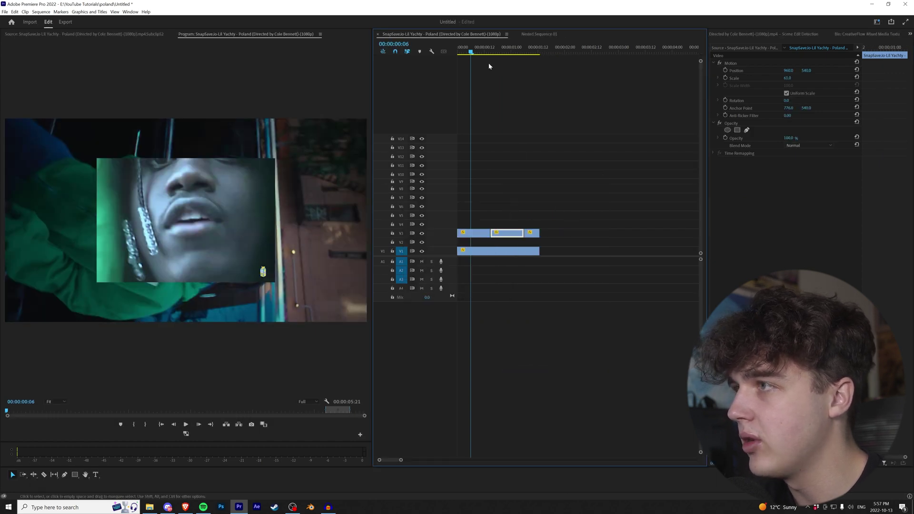
{"action": "key", "text": "space"}
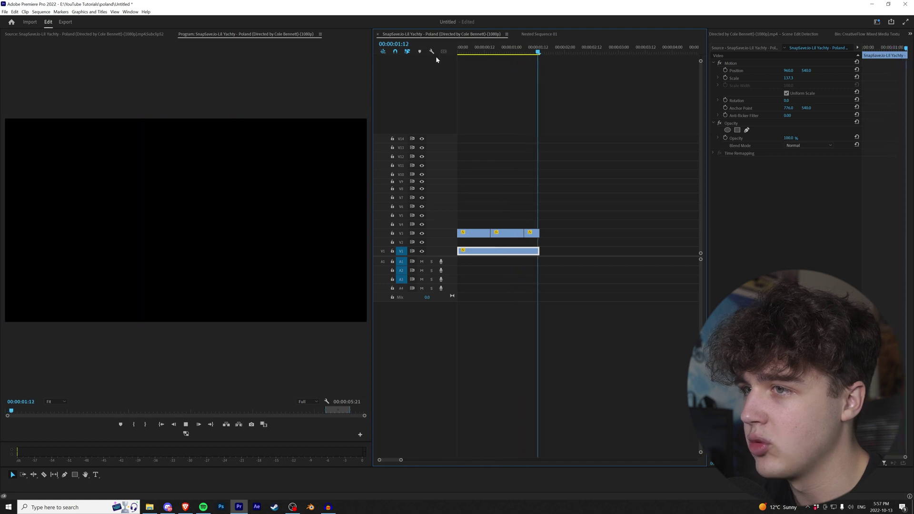
- Nest the three close-up clips on V3, scale the nest to 60.4 and place it in the lower right of the frame
{"action": "left_click_drag", "start_coordinate": [498, 51], "coordinate": [456, 51]}
{"action": "left_click_drag", "start_coordinate": [559, 183], "coordinate": [479, 236]}
{"action": "right_click", "coordinate": [506, 233]}
{"action": "left_click", "coordinate": [542, 347]}
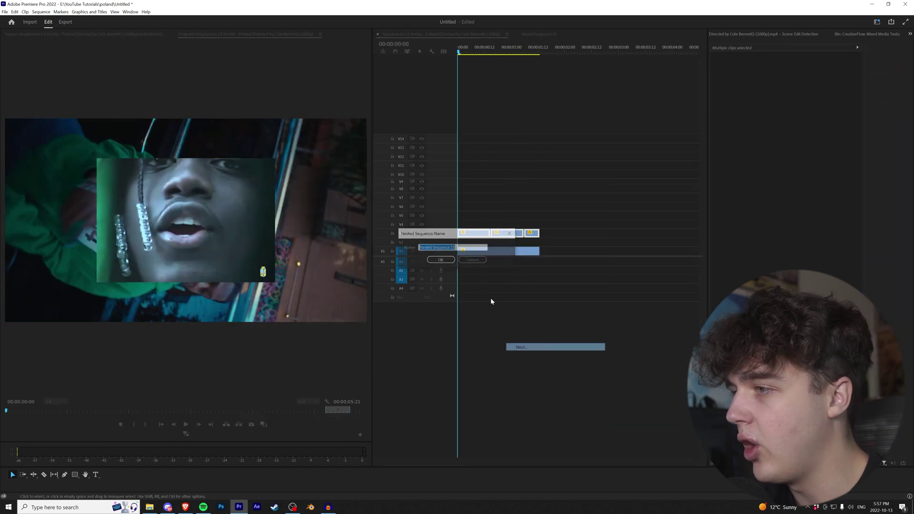
{"action": "left_click", "coordinate": [441, 259]}
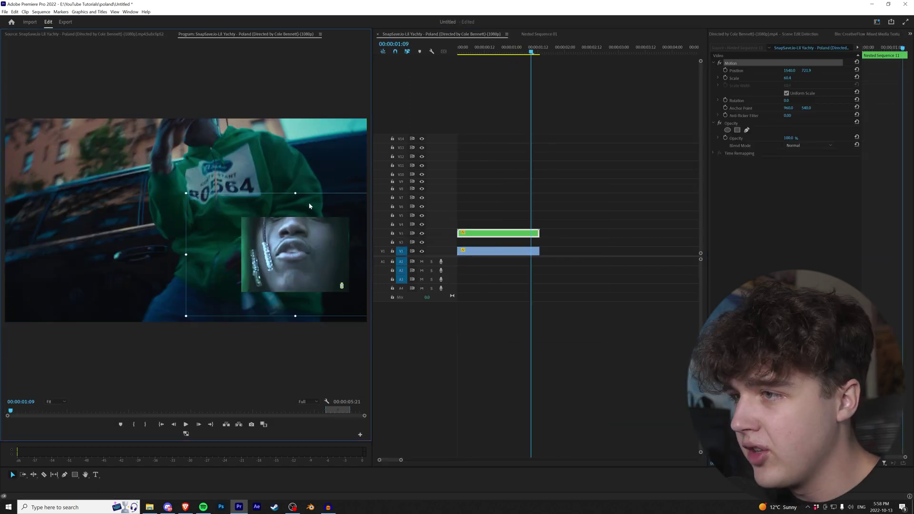
{"action": "left_click_drag", "start_coordinate": [309, 205], "coordinate": [312, 218]}
{"action": "key", "text": "Home"}
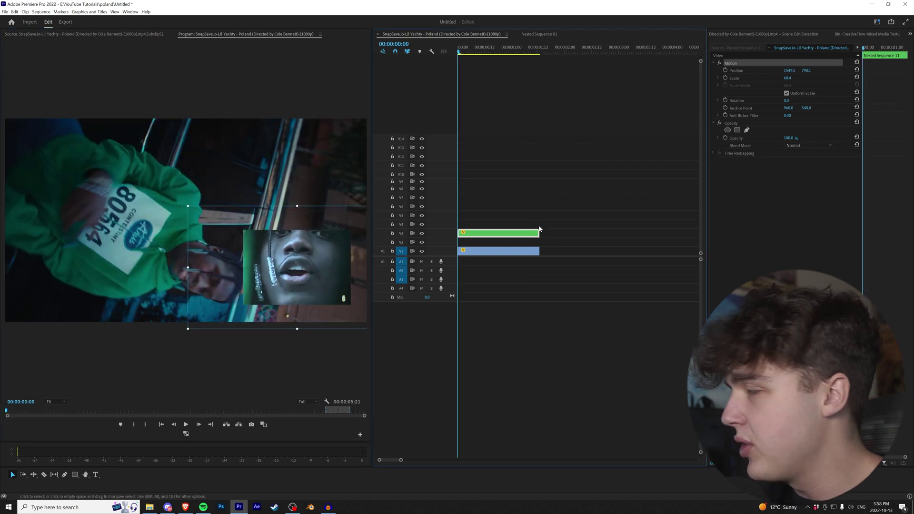
- Open the nested close-up sequence and examine its clips and the items in the project
{"action": "double_click", "coordinate": [512, 233]}
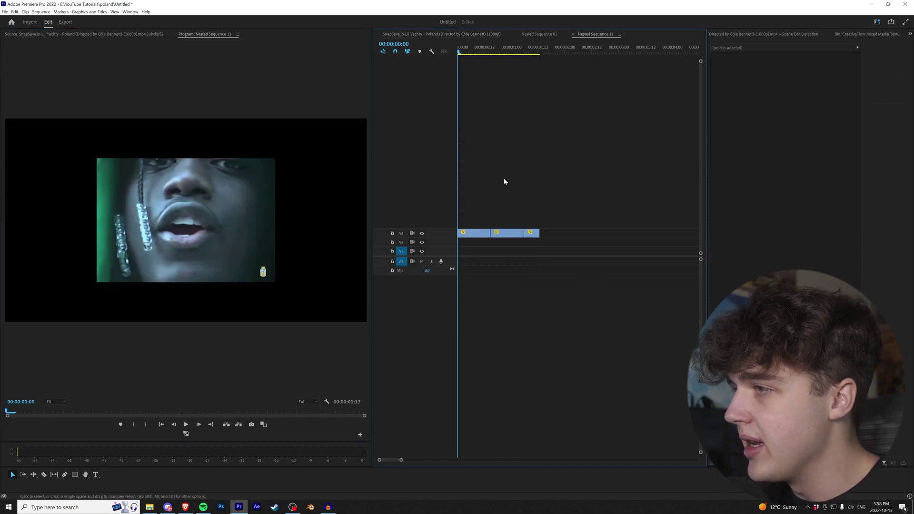
{"action": "left_click", "coordinate": [474, 234]}
{"action": "left_click", "coordinate": [729, 34]}
{"action": "left_click", "coordinate": [718, 35]}
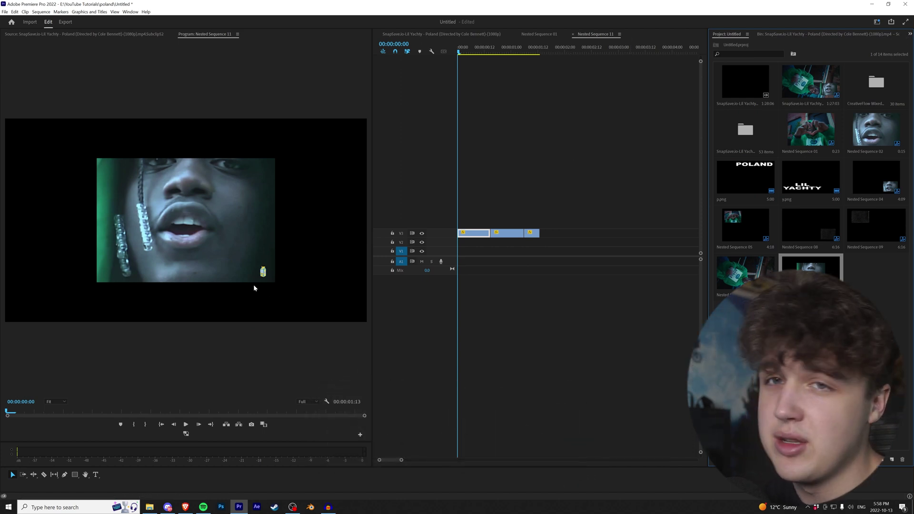
- Place the hooded-figure clip from the Scene Edit Detection bin on V5 at the sequence start, then unlink and delete its audio
{"action": "left_click", "coordinate": [910, 34]}
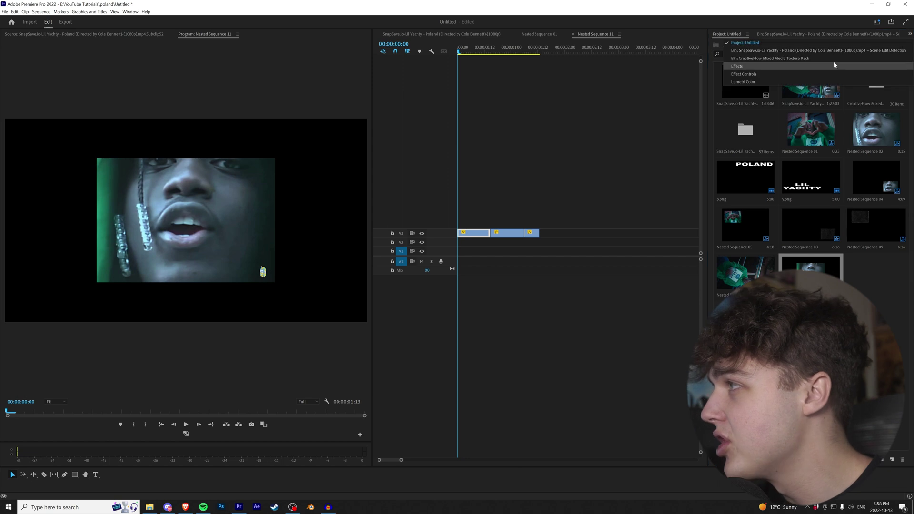
{"action": "left_click_drag", "start_coordinate": [459, 51], "coordinate": [498, 54]}
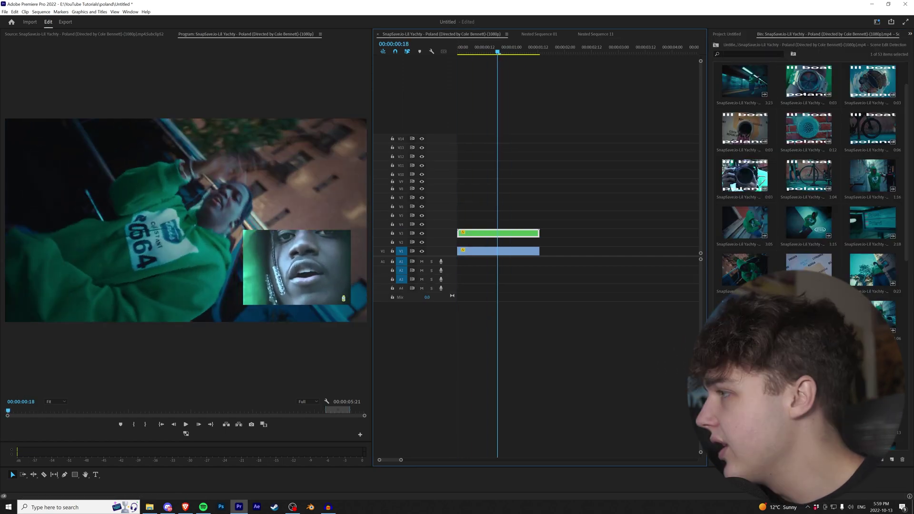
{"action": "left_click_drag", "start_coordinate": [744, 270], "coordinate": [496, 211]}
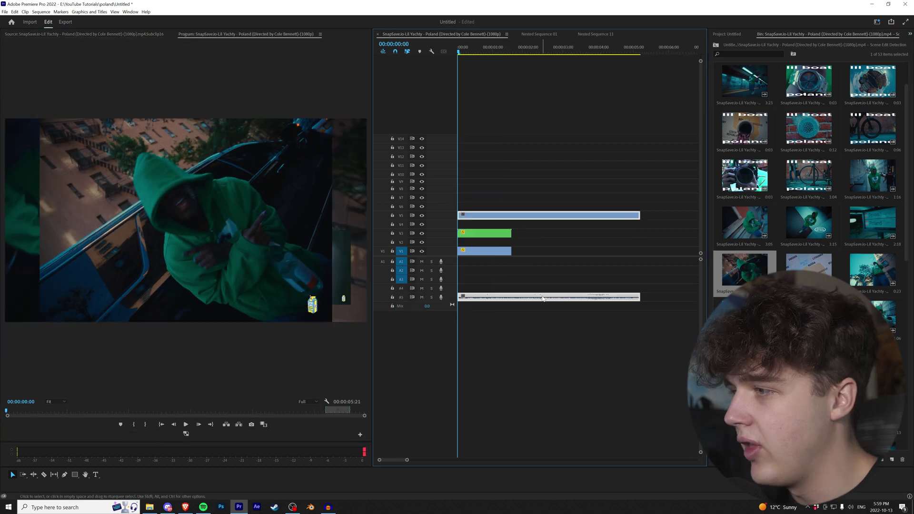
{"action": "right_click", "coordinate": [543, 298]}
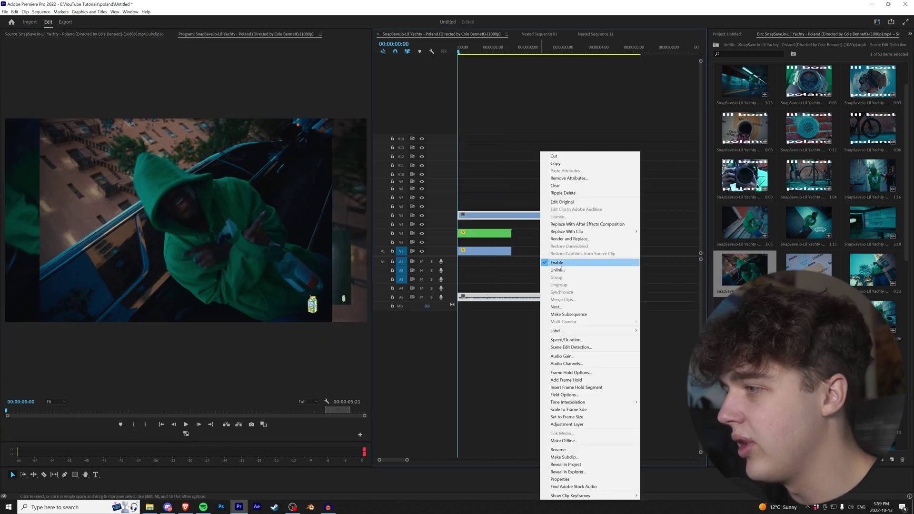
{"action": "left_click", "coordinate": [561, 265]}
{"action": "left_click", "coordinate": [531, 298]}
{"action": "key", "text": "Delete"}
- Set the V5 clip's speed to 300% and trim its end to match the clips below
{"action": "right_click", "coordinate": [509, 214]}
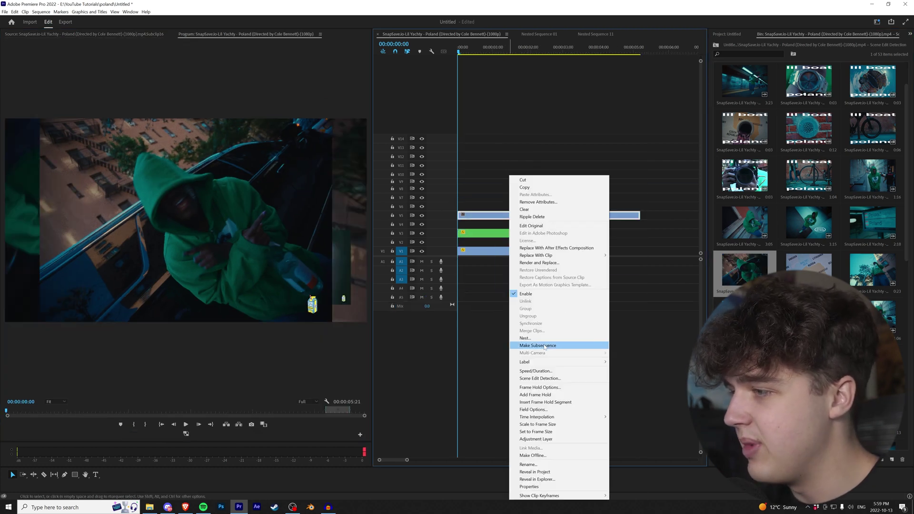
{"action": "left_click", "coordinate": [538, 371]}
{"action": "type", "text": "300"}
{"action": "key", "text": "Return"}
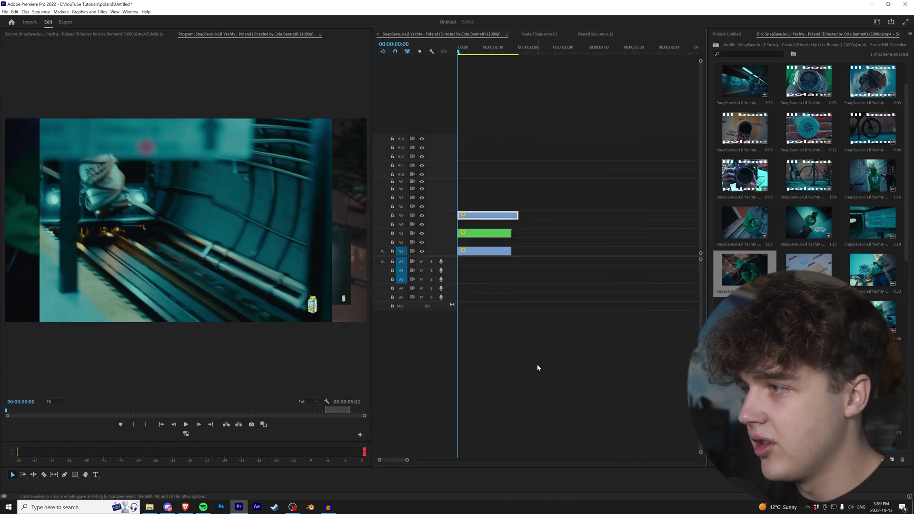
{"action": "left_click_drag", "start_coordinate": [518, 215], "coordinate": [508, 217]}
{"action": "key", "text": "space"}
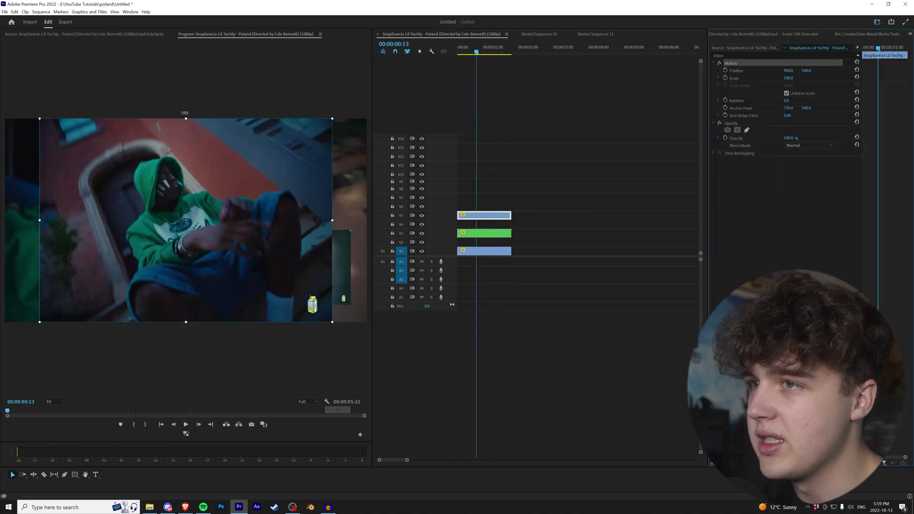
- Shrink the sped-up overlay clip and place it in the upper left of the frame
{"action": "left_click_drag", "start_coordinate": [164, 170], "coordinate": [99, 152]}
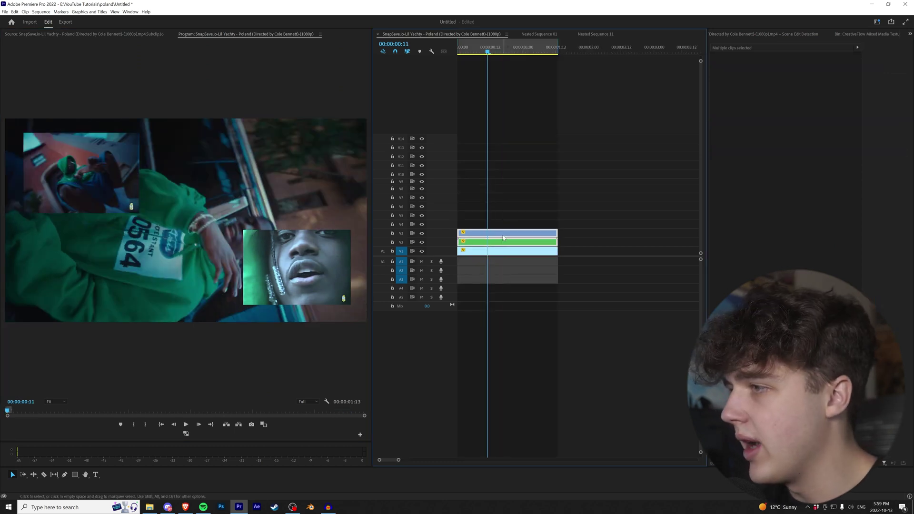
- Move the two overlay clips up to V4 and V5 and place texture 6.mov on V2 at the sequence start
{"action": "key", "text": "alt+Up"}
{"action": "key", "text": "alt+Up"}
{"action": "left_click", "coordinate": [867, 34]}
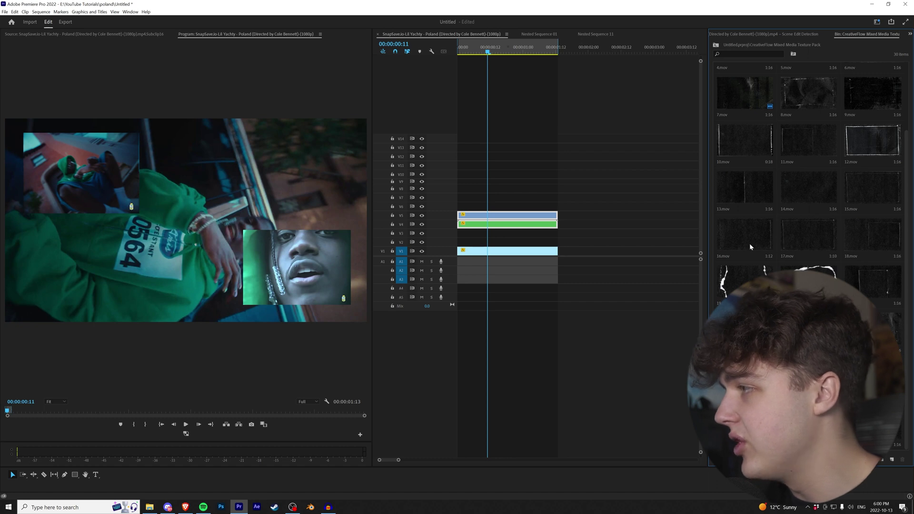
{"action": "scroll", "coordinate": [806, 189], "scroll_direction": "up", "scroll_amount": 3}
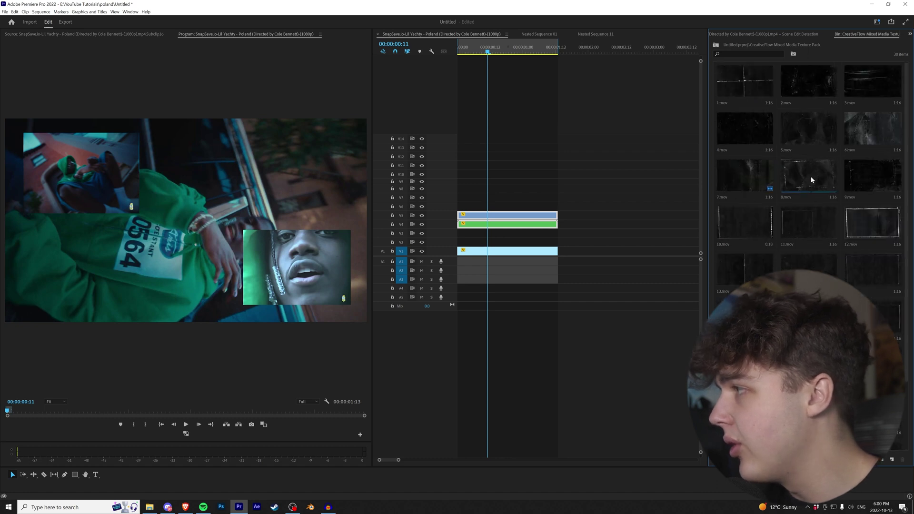
{"action": "left_click_drag", "start_coordinate": [875, 137], "coordinate": [461, 242]}
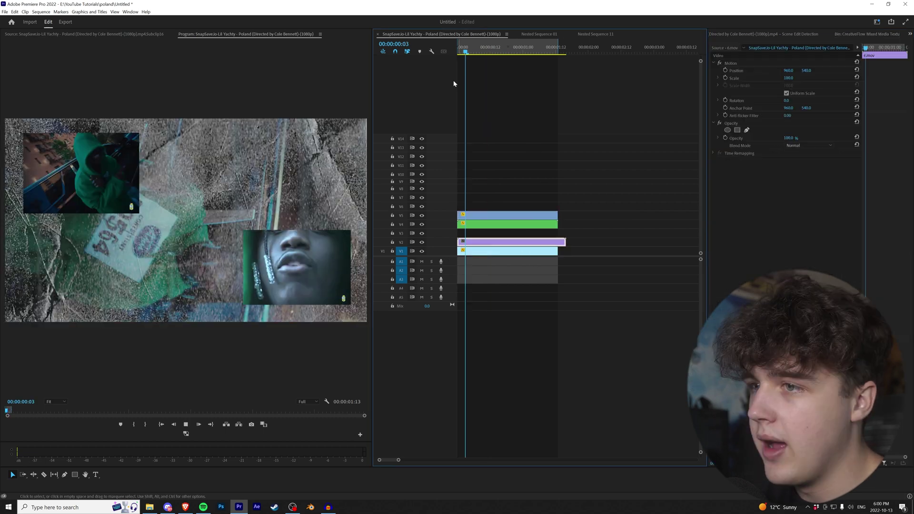
{"action": "key", "text": "space"}
- Blend texture 6.mov with the background clip, trying blend modes such as Color Dodge and Lighter Color
{"action": "left_click", "coordinate": [796, 146]}
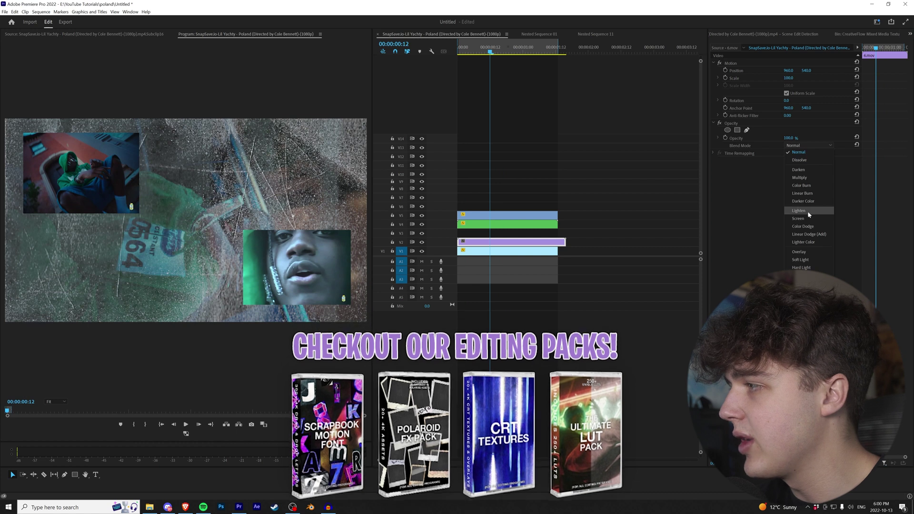
{"action": "left_click", "coordinate": [805, 226]}
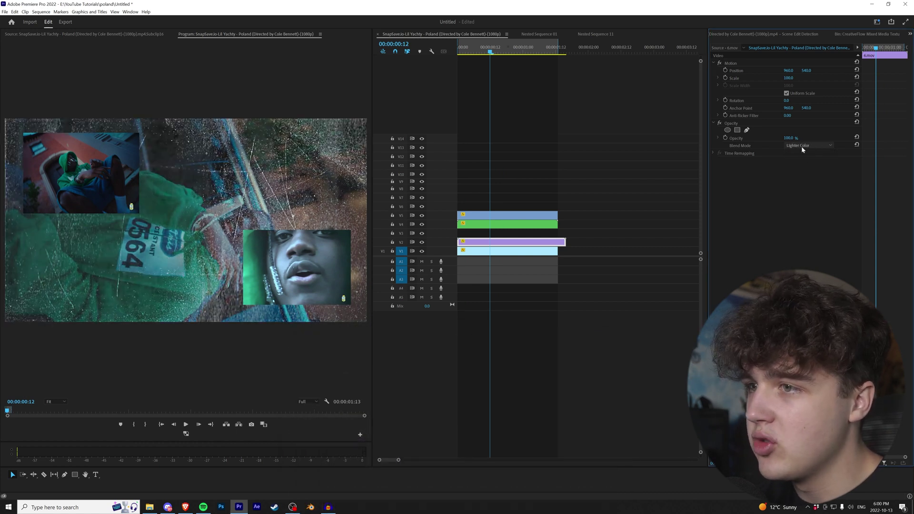
{"action": "scroll", "coordinate": [801, 145], "scroll_direction": "down", "scroll_amount": 1}
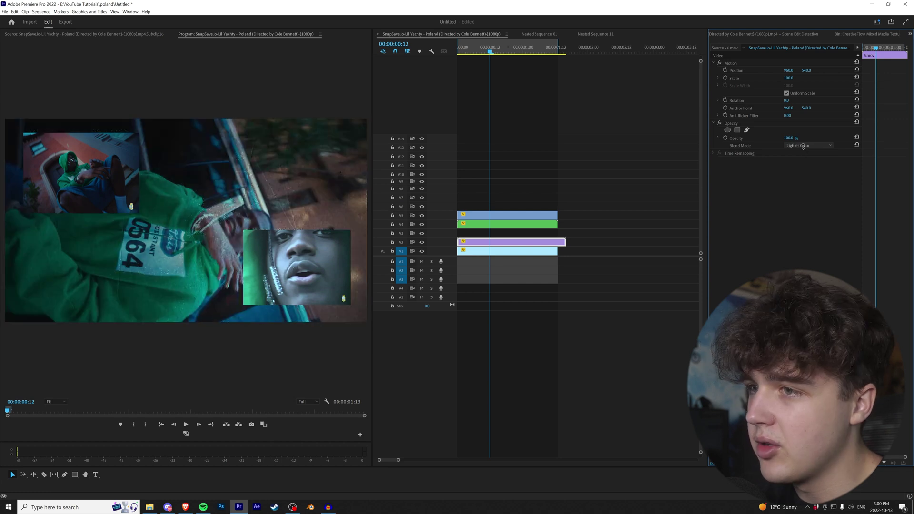
{"action": "mouse_move", "coordinate": [793, 139]}
{"action": "left_mouse_down"}
{"action": "mouse_move", "coordinate": [768, 140]}
{"action": "mouse_move", "coordinate": [793, 140]}
{"action": "left_mouse_up"}
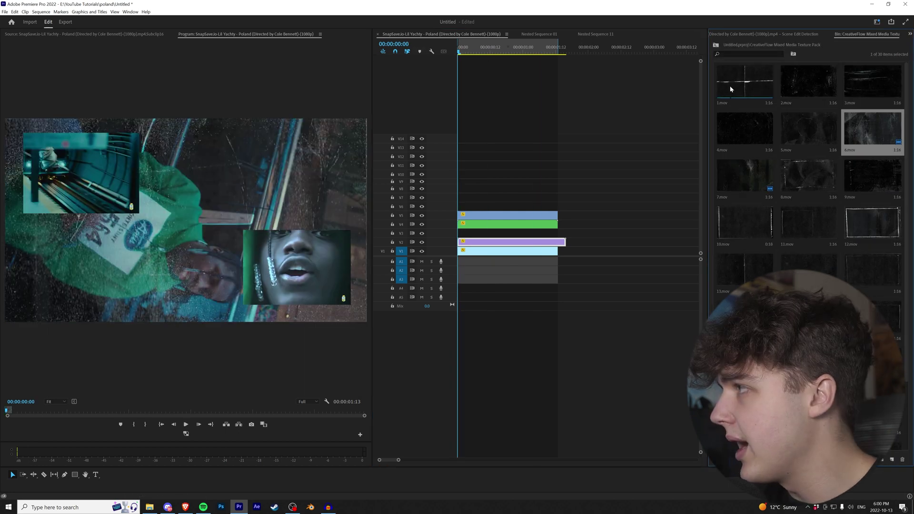
- Place texture 22.mov on V6, scale it to 59.3 and position it over the lower-right close-up
{"action": "scroll", "coordinate": [732, 89], "scroll_direction": "down", "scroll_amount": 1}
{"action": "left_click_drag", "start_coordinate": [872, 81], "coordinate": [497, 206]}
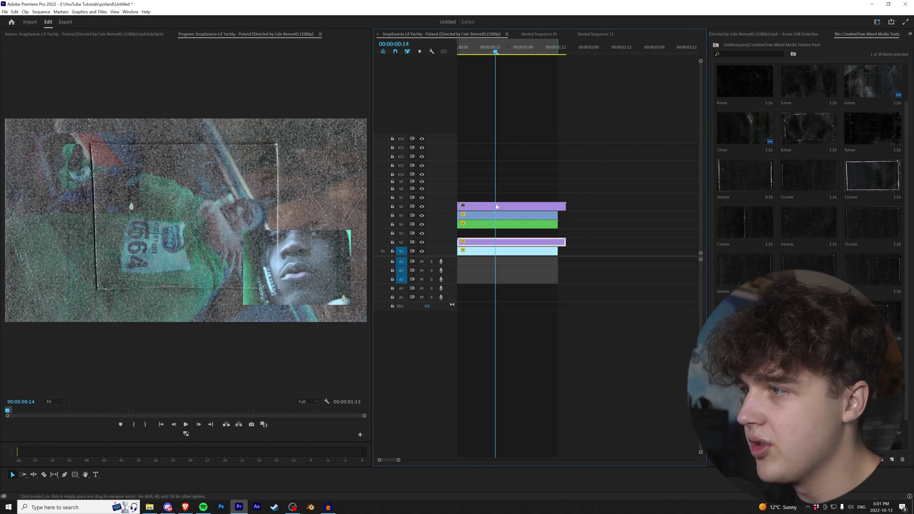
{"action": "left_click", "coordinate": [910, 34]}
{"action": "left_click", "coordinate": [823, 68]}
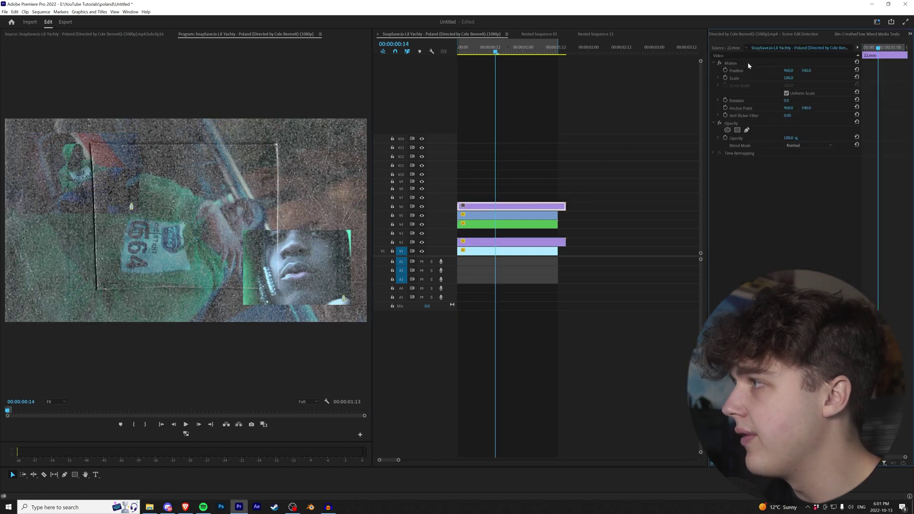
{"action": "left_click_drag", "start_coordinate": [186, 119], "coordinate": [186, 167]}
{"action": "left_click_drag", "start_coordinate": [189, 189], "coordinate": [296, 208]}
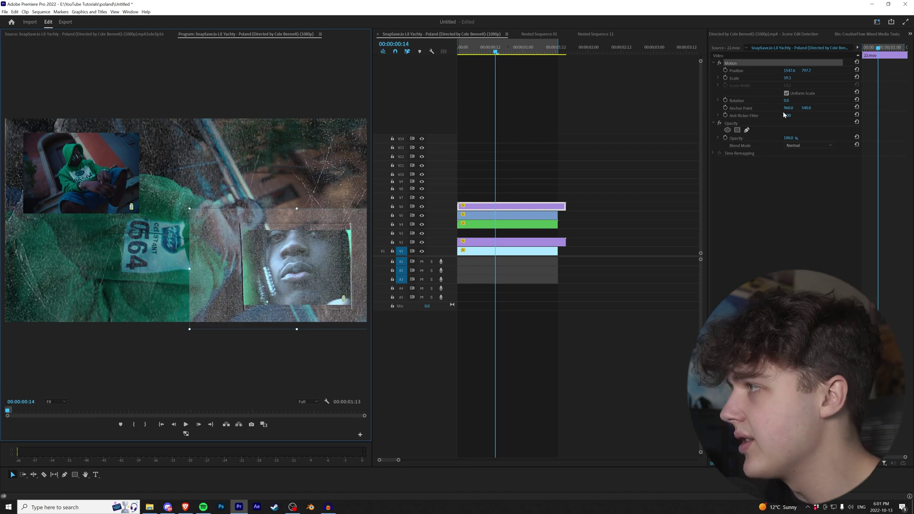
- Turn off uniform scale for texture 22.mov and set its scale height to 52.3
{"action": "left_click", "coordinate": [787, 93]}
{"action": "left_click_drag", "start_coordinate": [788, 78], "coordinate": [782, 77]}
- Draw a four-point opacity mask on texture 22.mov around the lower-right close-up and set its mask feather to 49
{"action": "left_click", "coordinate": [747, 130]}
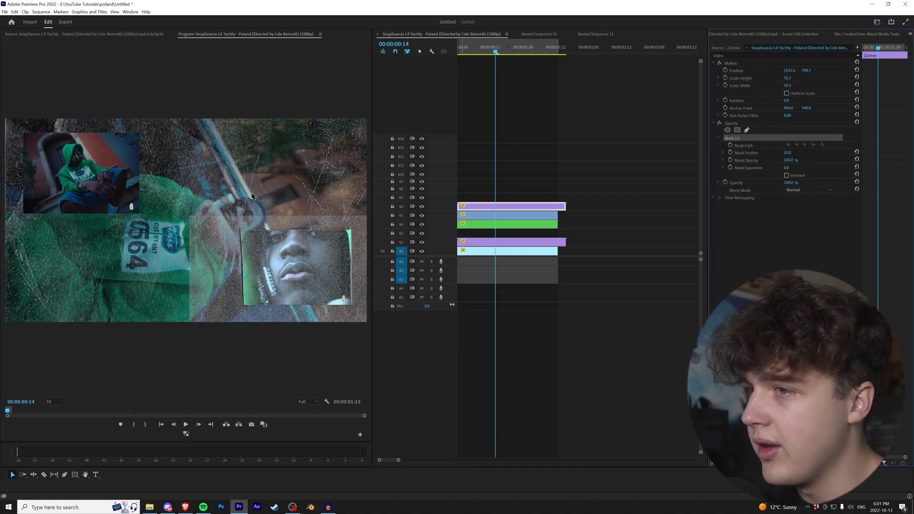
{"action": "left_click", "coordinate": [239, 226]}
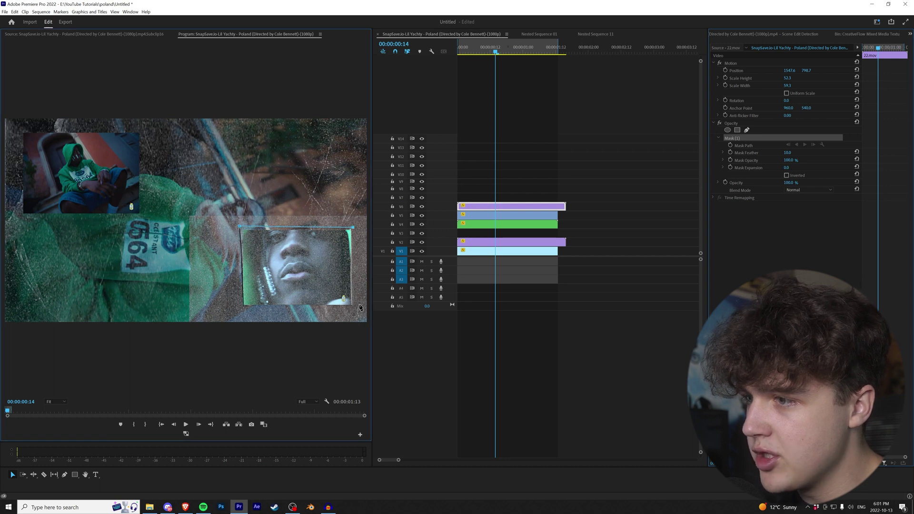
{"action": "left_click", "coordinate": [243, 306]}
{"action": "left_click", "coordinate": [240, 227]}
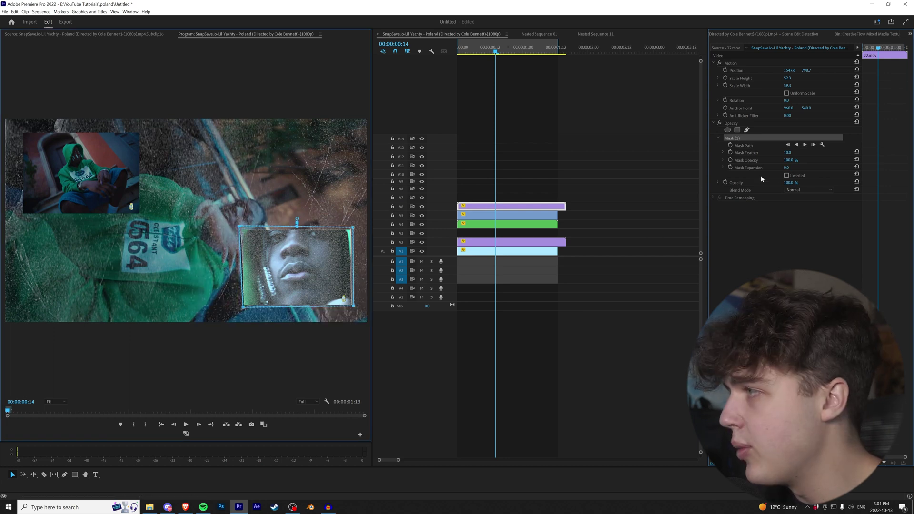
{"action": "left_click_drag", "start_coordinate": [791, 153], "coordinate": [781, 153]}
{"action": "left_click", "coordinate": [551, 188]}
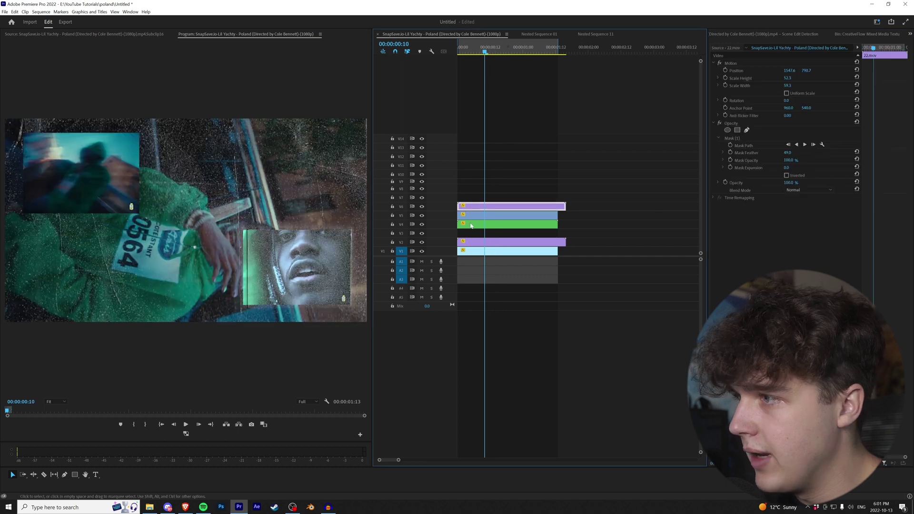
{"action": "left_click", "coordinate": [471, 225]}
{"action": "left_click", "coordinate": [526, 209]}
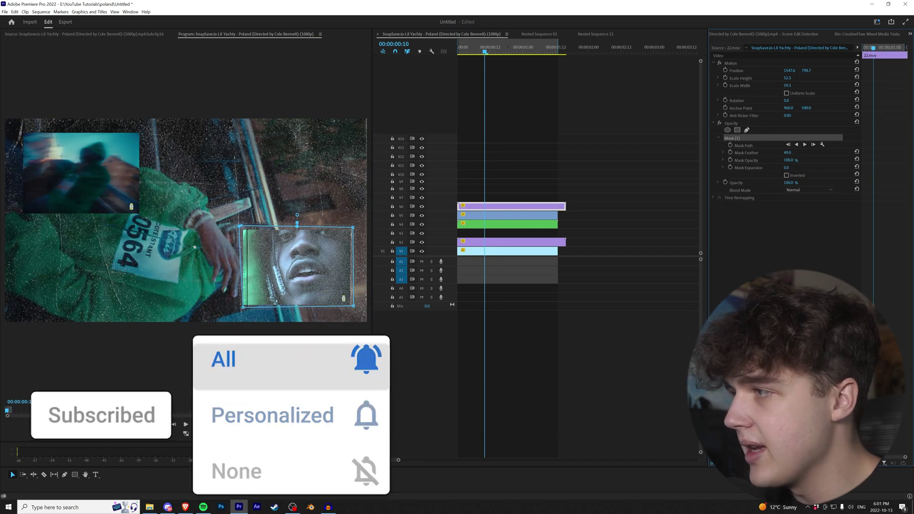
- Set texture 22.mov's mask expansion to -23 and fit a V7 duplicate over the upper-left overlay at scale height 54.8 and scale width 67.6
{"action": "left_click_drag", "start_coordinate": [786, 168], "coordinate": [809, 168]}
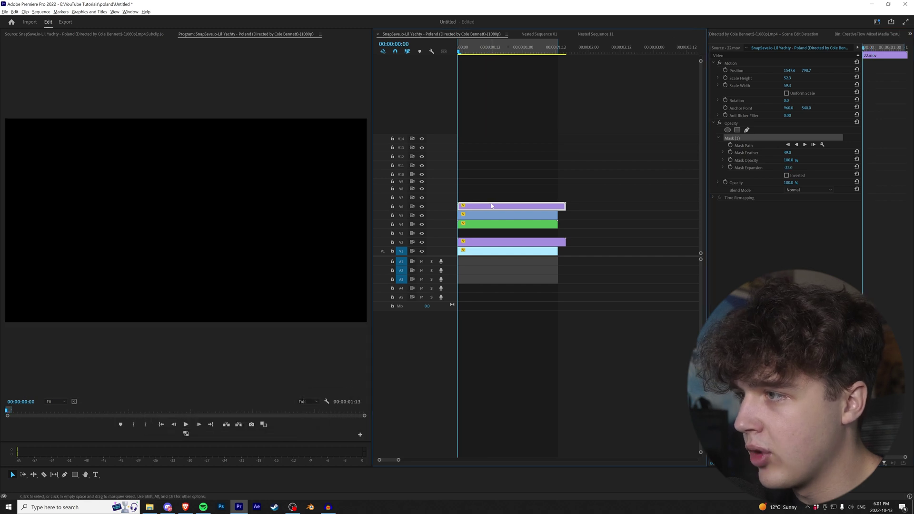
{"action": "left_click_drag", "start_coordinate": [492, 206], "coordinate": [492, 198], "text": "alt"}
{"action": "left_click", "coordinate": [479, 50]}
{"action": "left_click_drag", "start_coordinate": [327, 258], "coordinate": [109, 163]}
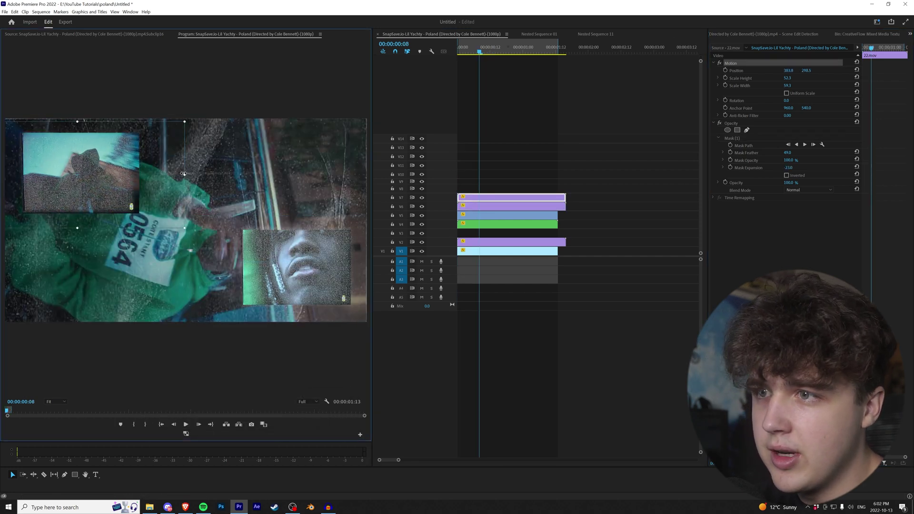
{"action": "left_click_drag", "start_coordinate": [191, 175], "coordinate": [199, 174]}
{"action": "left_click_drag", "start_coordinate": [93, 131], "coordinate": [96, 132]}
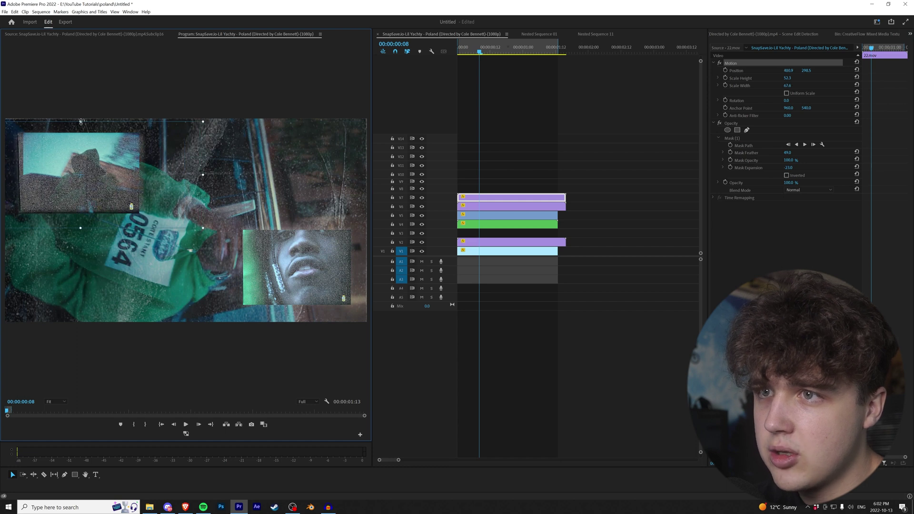
- Set the blend mode of the texture 22.mov clips on V7 and V6 to Lighter Color and preview the result
{"action": "left_click", "coordinate": [809, 190]}
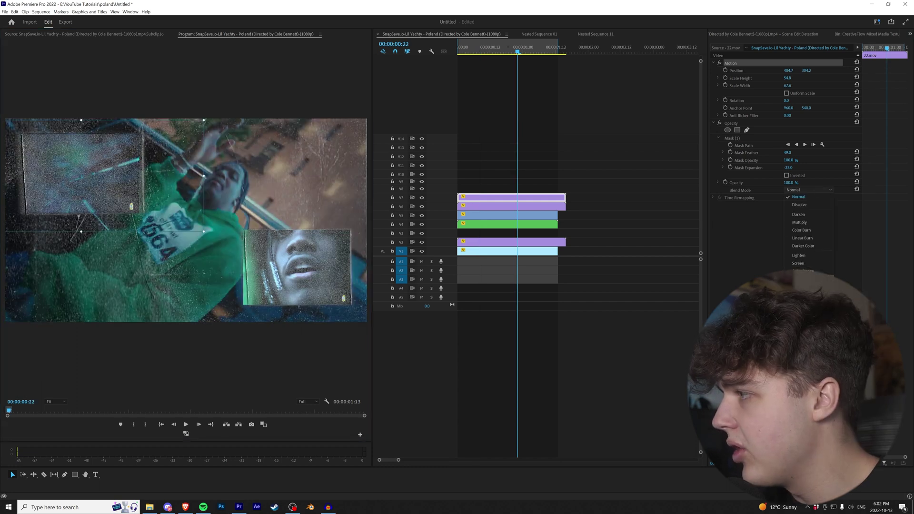
{"action": "left_click", "coordinate": [803, 287]}
{"action": "left_click", "coordinate": [477, 206]}
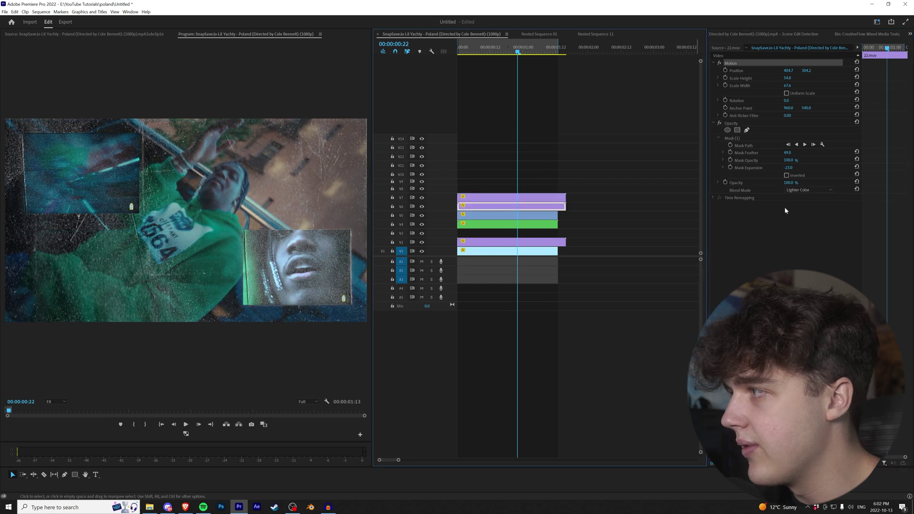
{"action": "left_click", "coordinate": [818, 190]}
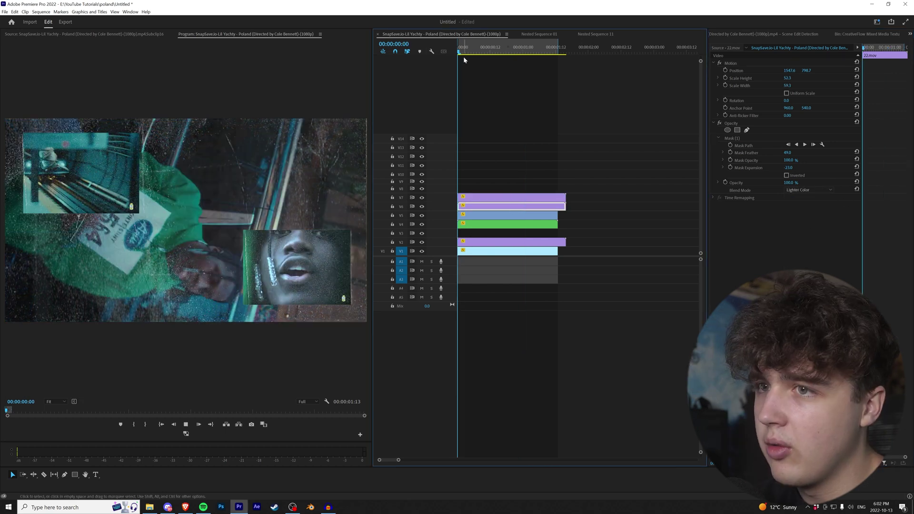
{"action": "key", "text": "space"}
- Apply the Posterize Time effect to the nested sequence on V4 and set its frame rate to 12
{"action": "left_click", "coordinate": [508, 225]}
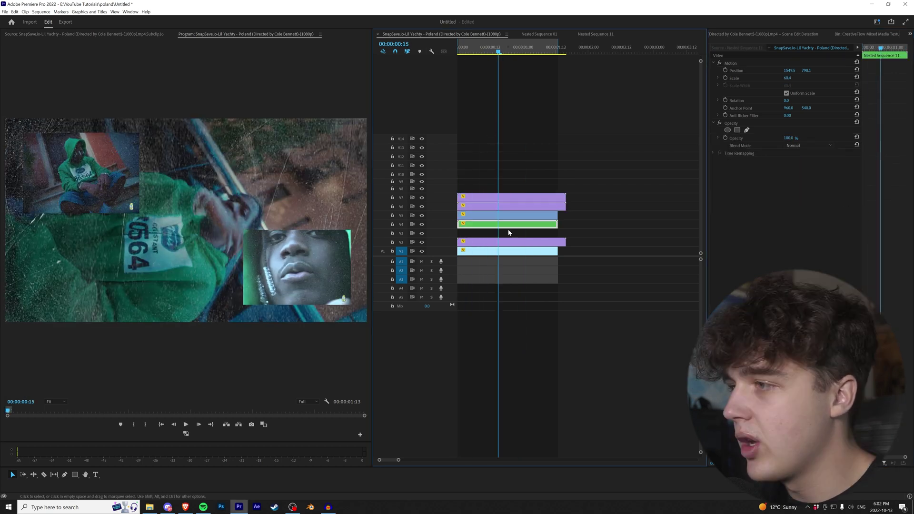
{"action": "left_click", "coordinate": [909, 35]}
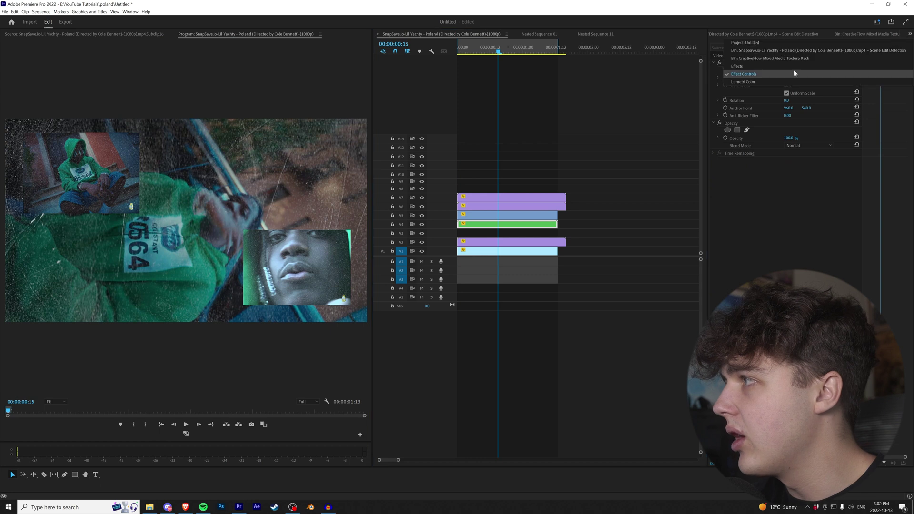
{"action": "left_click", "coordinate": [769, 67]}
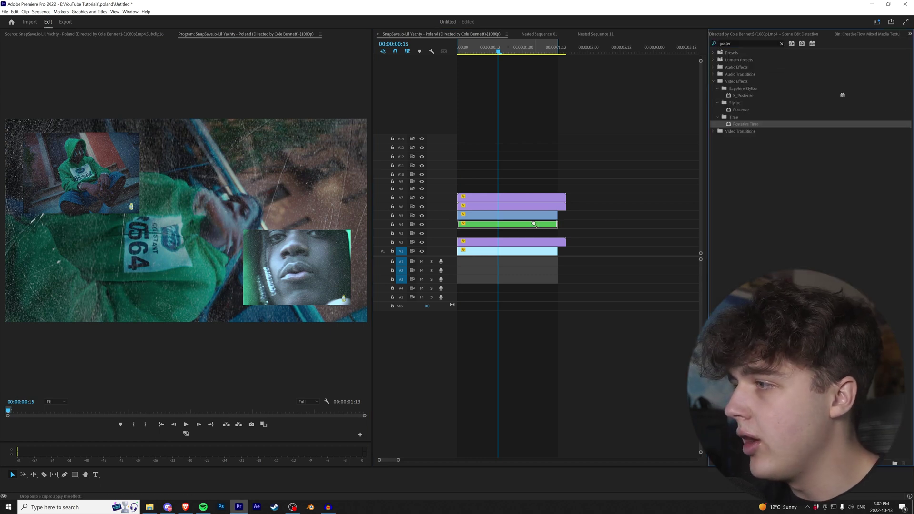
{"action": "left_click_drag", "start_coordinate": [534, 224], "coordinate": [536, 224]}
{"action": "left_click", "coordinate": [793, 174]}
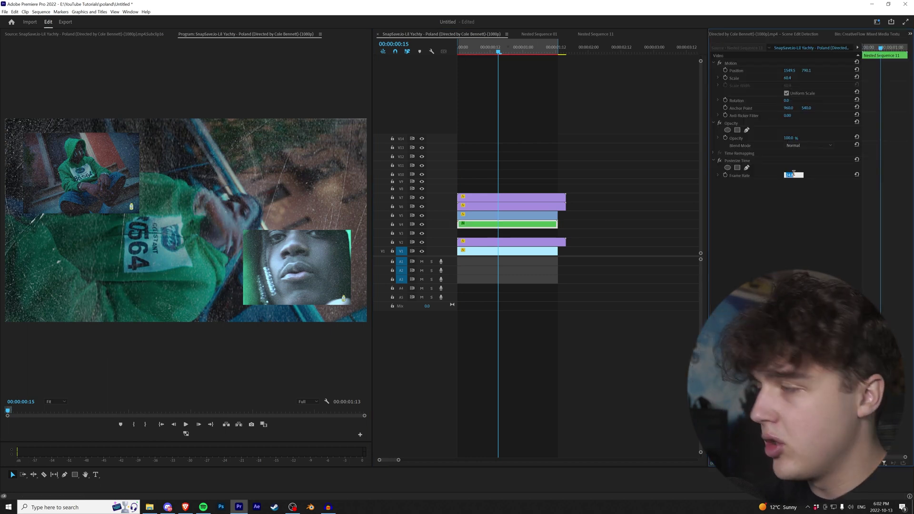
{"action": "type", "text": "12"}
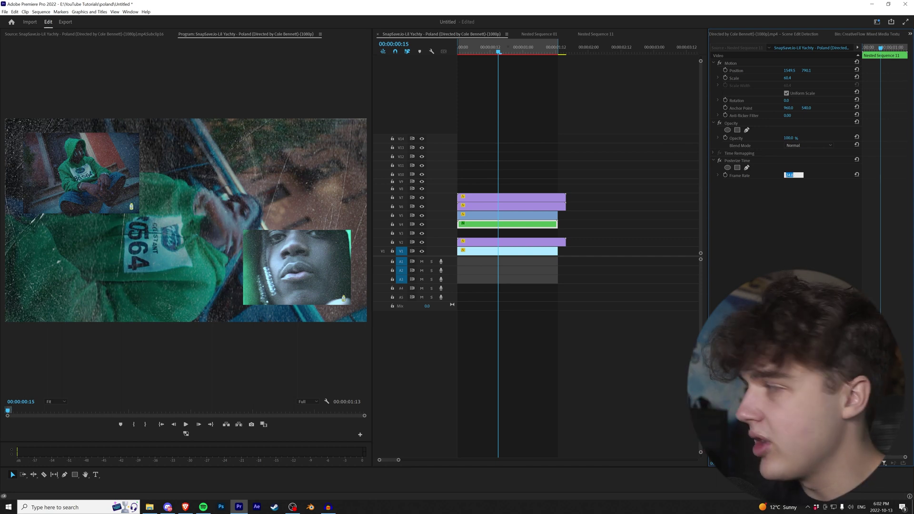
{"action": "key", "text": "Return"}
{"action": "scroll", "coordinate": [575, 316], "scroll_direction": "up", "scroll_amount": 3}
{"action": "scroll", "coordinate": [553, 271], "scroll_direction": "down", "scroll_amount": 3}
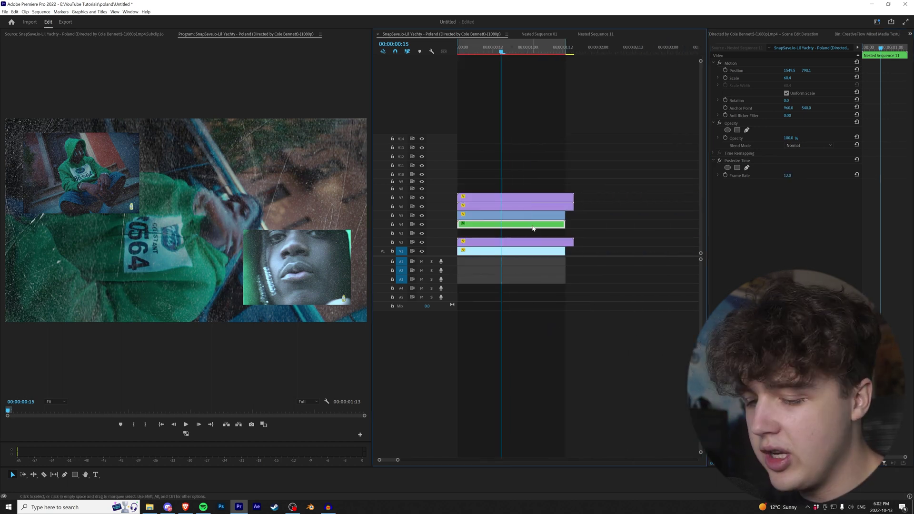
- Paste only the Posterize Time effect onto the V2 texture and the V1 background clip, and preview playback
{"action": "left_click", "coordinate": [541, 242]}
{"action": "left_click", "coordinate": [545, 252], "text": "shift"}
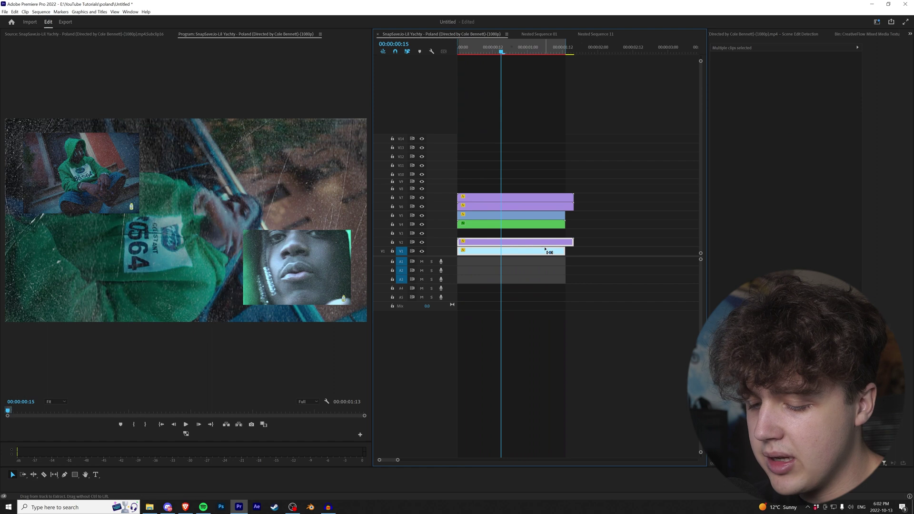
{"action": "key", "text": "ctrl+alt+v"}
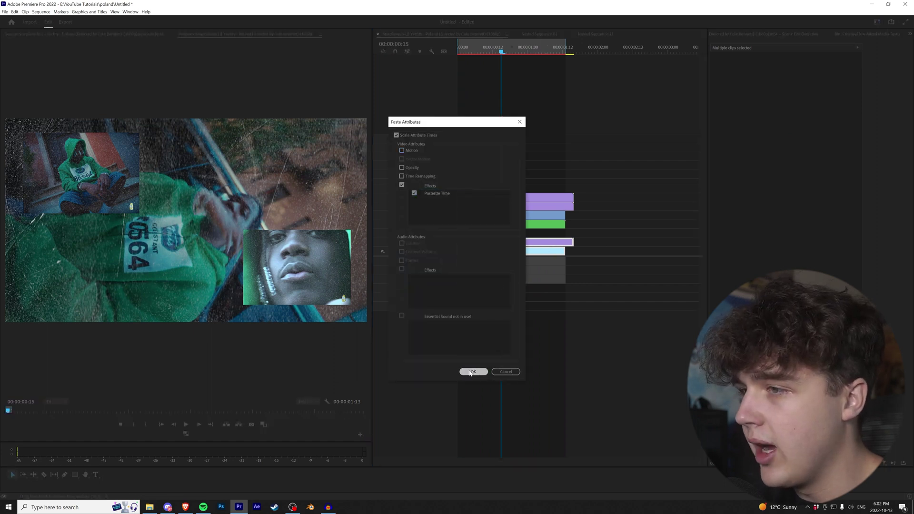
{"action": "key", "text": "Home"}
{"action": "key", "text": "space"}
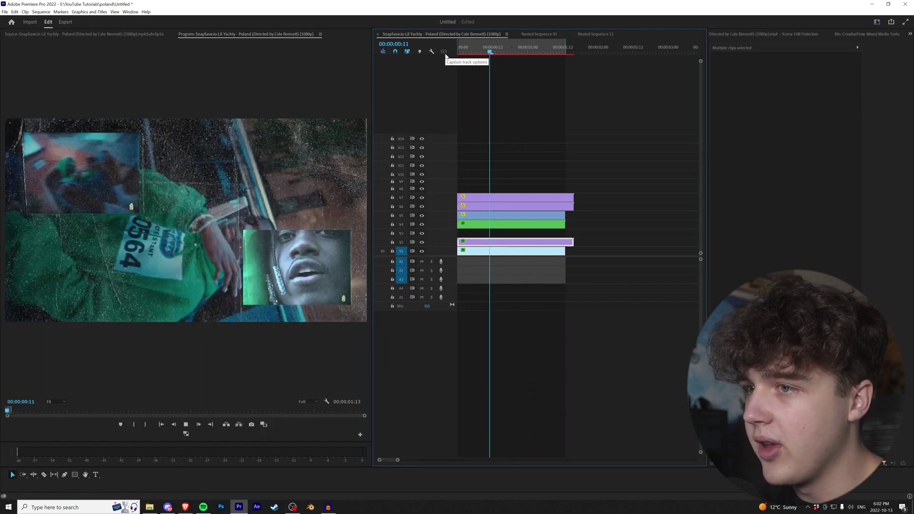
{"action": "key", "text": "space"}
- Place the torn-paper texture 19.mov on V3 at the sequence start and set its blend mode to Lighter Color
{"action": "left_click", "coordinate": [866, 33]}
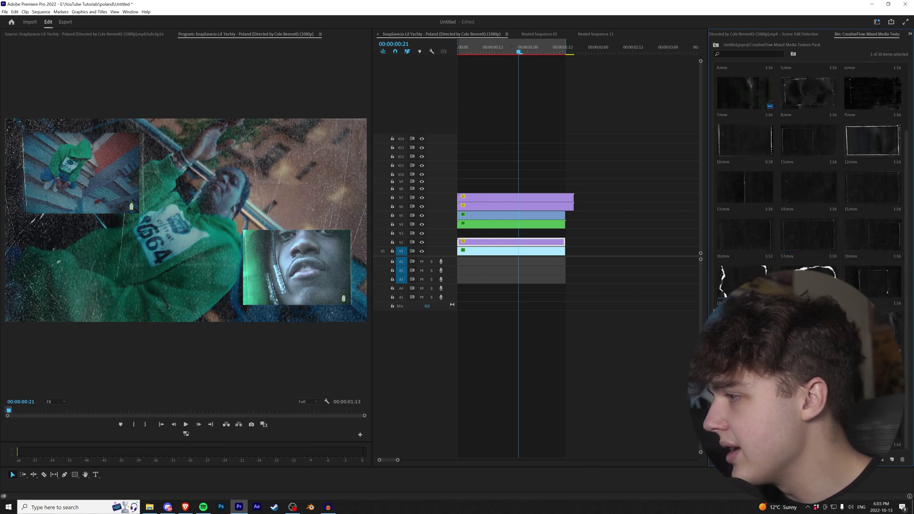
{"action": "left_click_drag", "start_coordinate": [744, 281], "coordinate": [458, 233]}
{"action": "left_click_drag", "start_coordinate": [478, 50], "coordinate": [436, 48]}
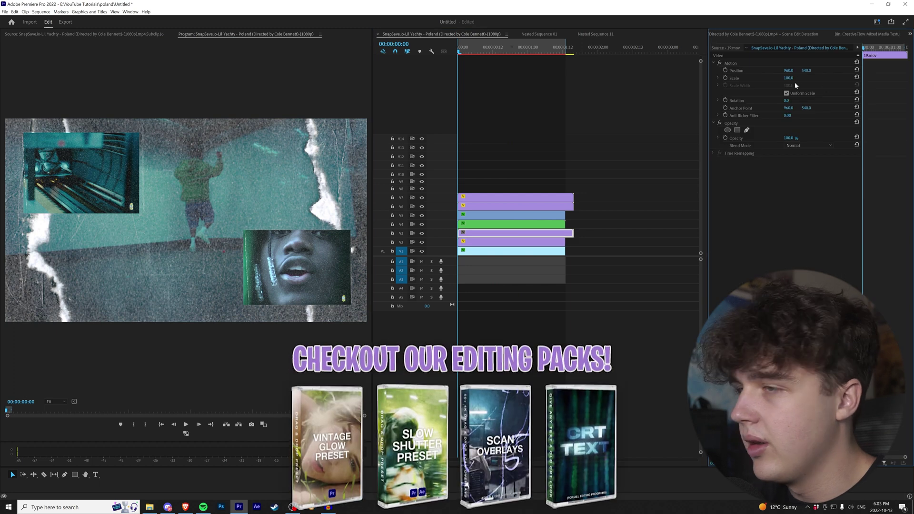
{"action": "left_click", "coordinate": [808, 145]}
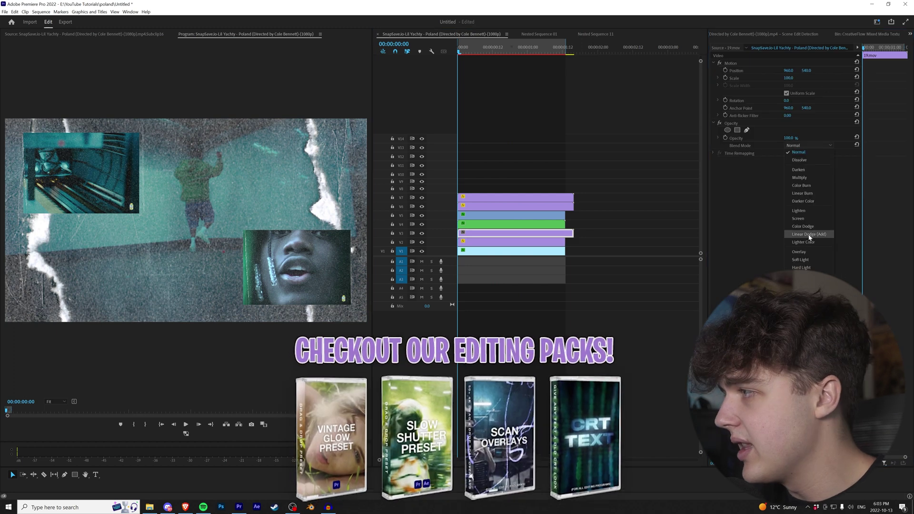
{"action": "left_click", "coordinate": [810, 241]}
{"action": "key", "text": "space"}
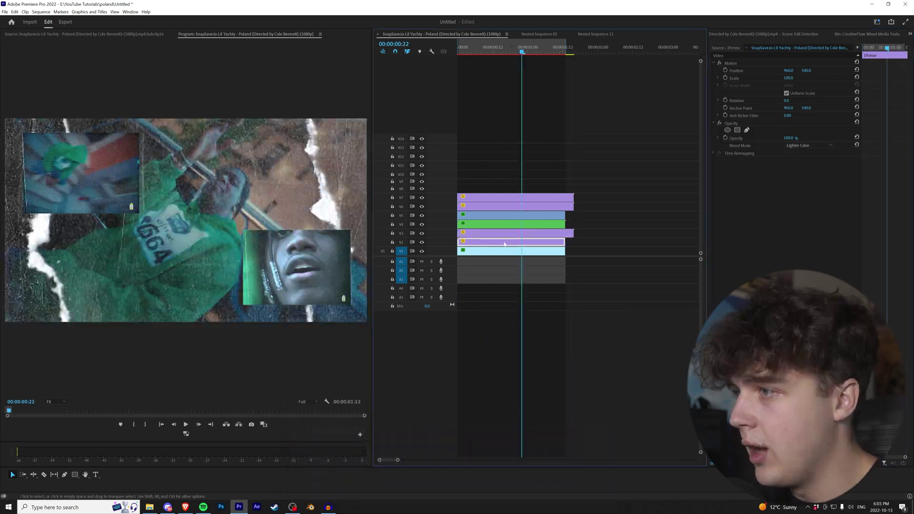
- Change the opacity of texture 6.mov on V2
{"action": "left_click", "coordinate": [504, 242]}
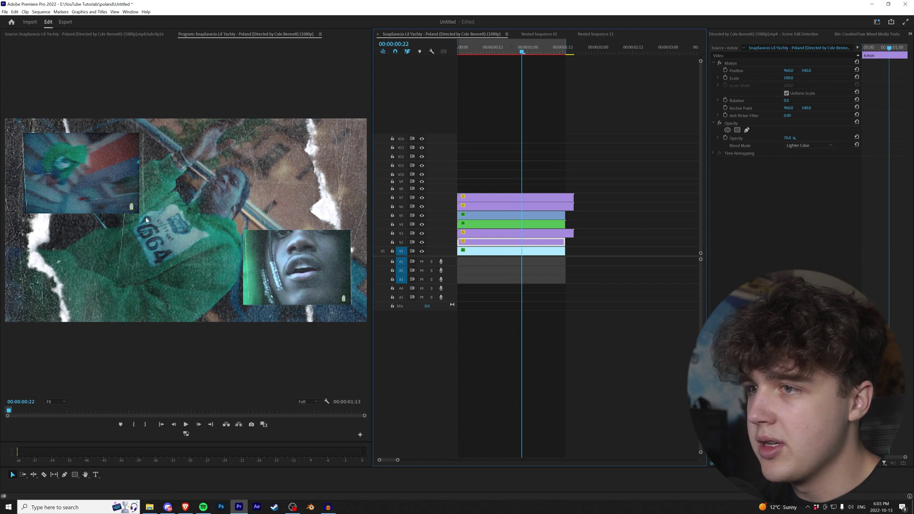
{"action": "left_click", "coordinate": [791, 137]}
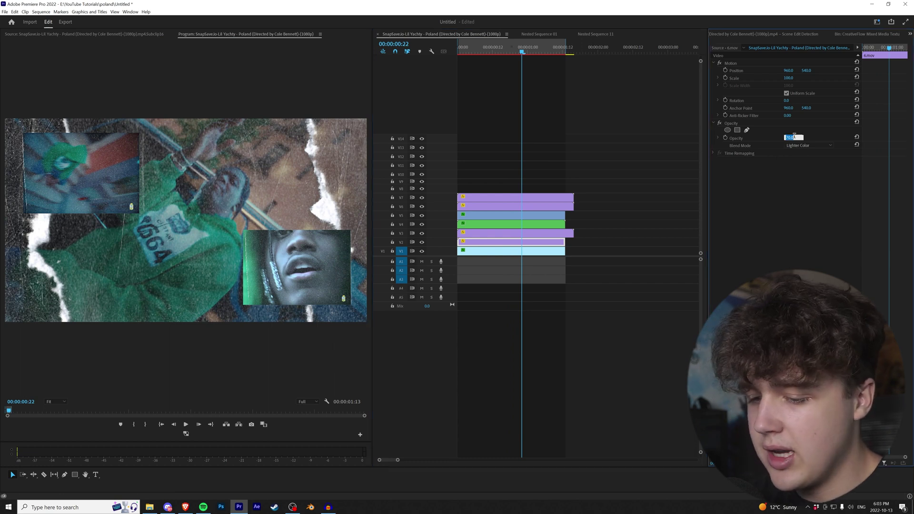
{"action": "left_click", "coordinate": [515, 231]}
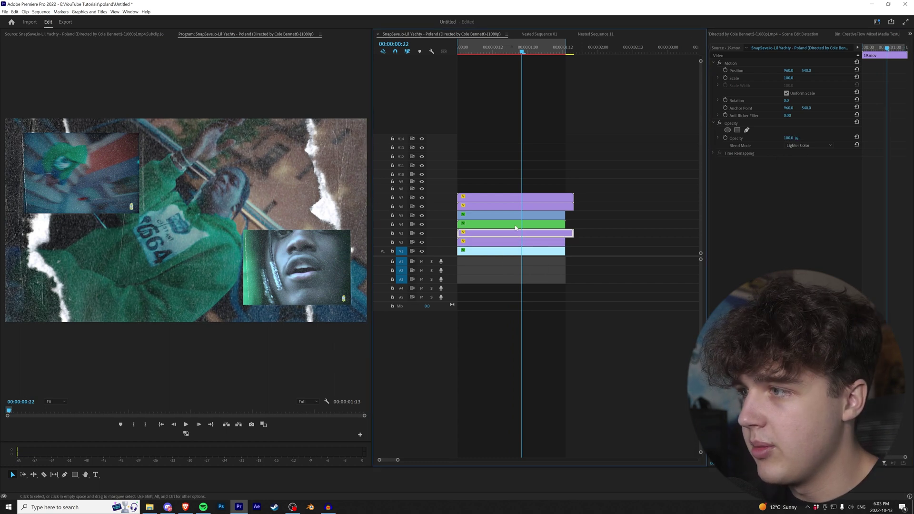
- Compare the shot with and without the textures on V3 and V2 by disabling and re-enabling them
{"action": "key", "text": "shift+e"}
{"action": "left_click", "coordinate": [504, 242]}
{"action": "key", "text": "shift+e"}
{"action": "key", "text": "shift+e"}
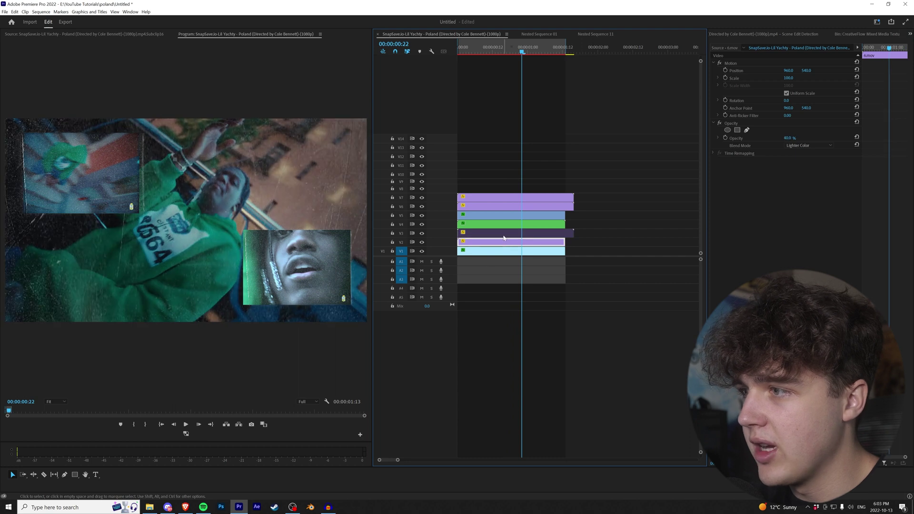
{"action": "left_click", "coordinate": [504, 235]}
{"action": "key", "text": "shift+e"}
- Create a legacy title reading POLAND at the sequence start and set its font to Arial Black
{"action": "key", "text": "Home"}
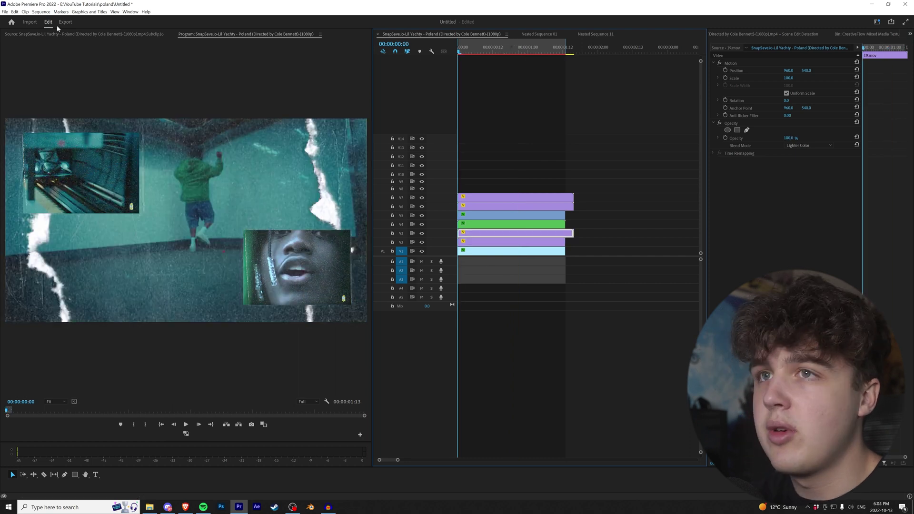
{"action": "left_click", "coordinate": [5, 12]}
{"action": "mouse_move", "coordinate": [19, 20]}
{"action": "left_click", "coordinate": [143, 107]}
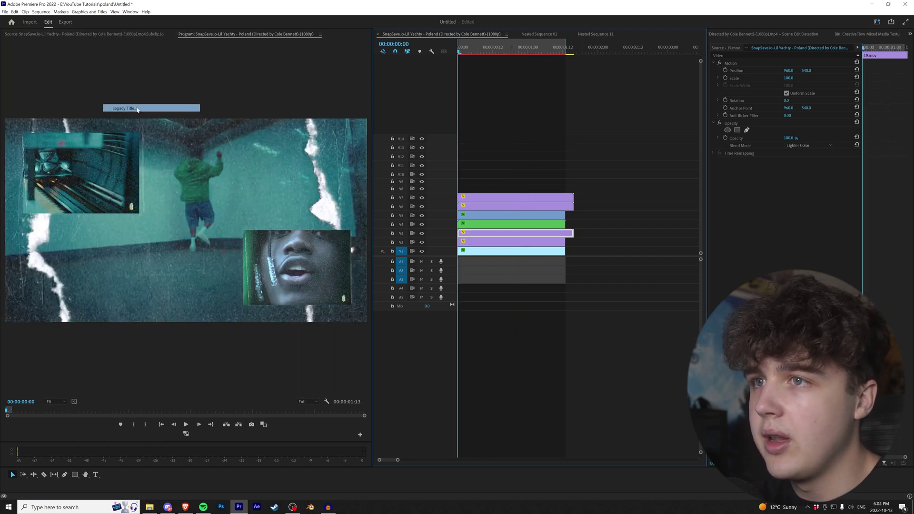
{"action": "key", "text": "Return"}
{"action": "left_click", "coordinate": [533, 278]}
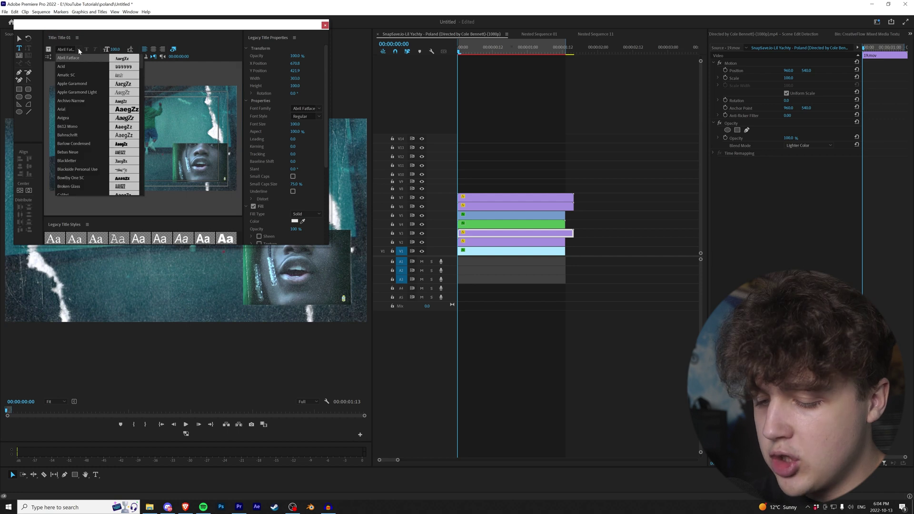
{"action": "type", "text": "arial"}
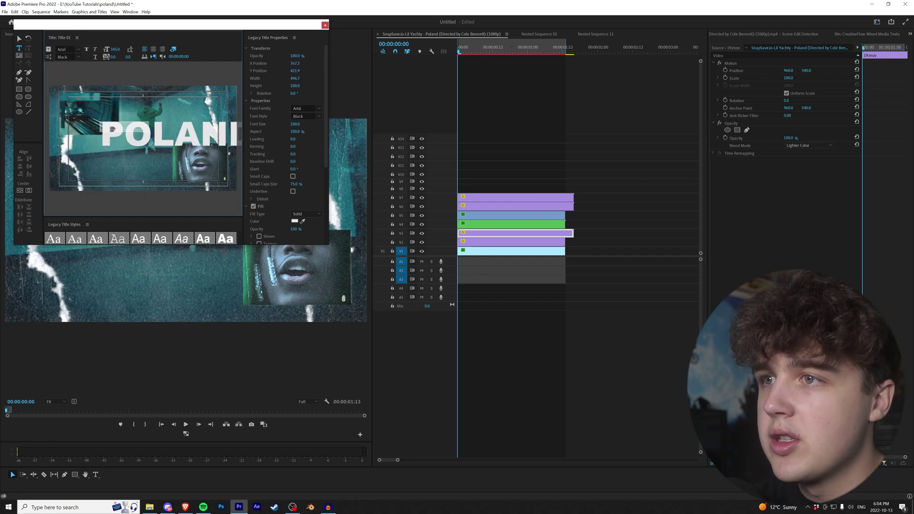
- Stretch the POLAND text to about 209% aspect, center it across the frame slightly below the middle and close the title editor
{"action": "left_click_drag", "start_coordinate": [114, 49], "coordinate": [102, 49]}
{"action": "left_click_drag", "start_coordinate": [129, 127], "coordinate": [144, 138]}
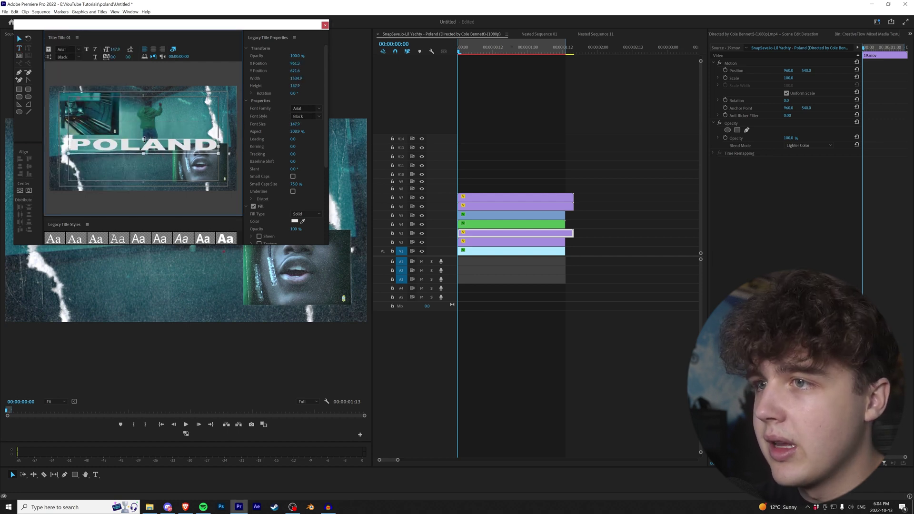
{"action": "left_click", "coordinate": [325, 25]}
- Place the POLAND title on V8 at the start of the sequence, above the textures
{"action": "left_click", "coordinate": [910, 34]}
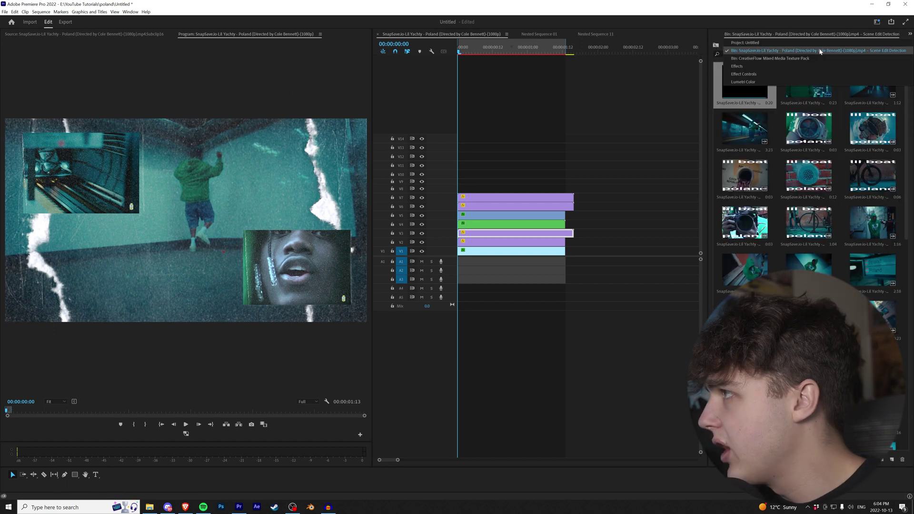
{"action": "left_click", "coordinate": [820, 43]}
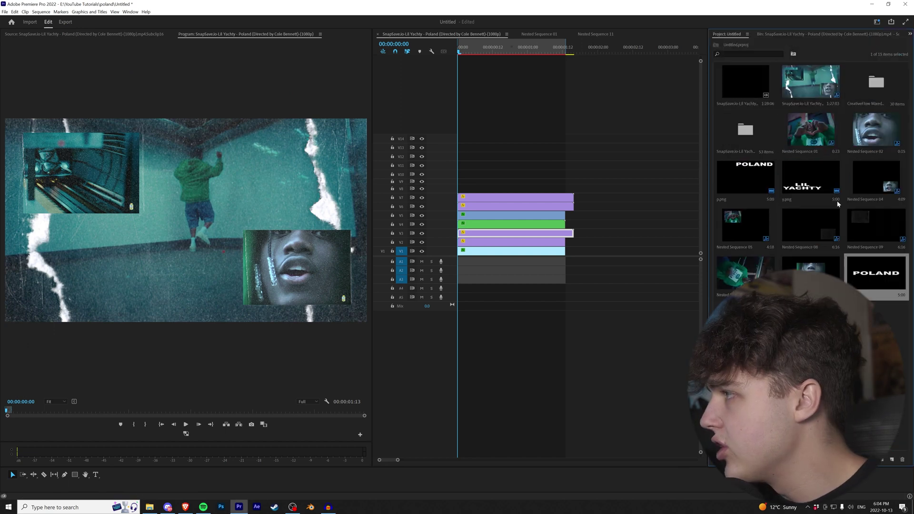
{"action": "left_click_drag", "start_coordinate": [875, 282], "coordinate": [476, 189]}
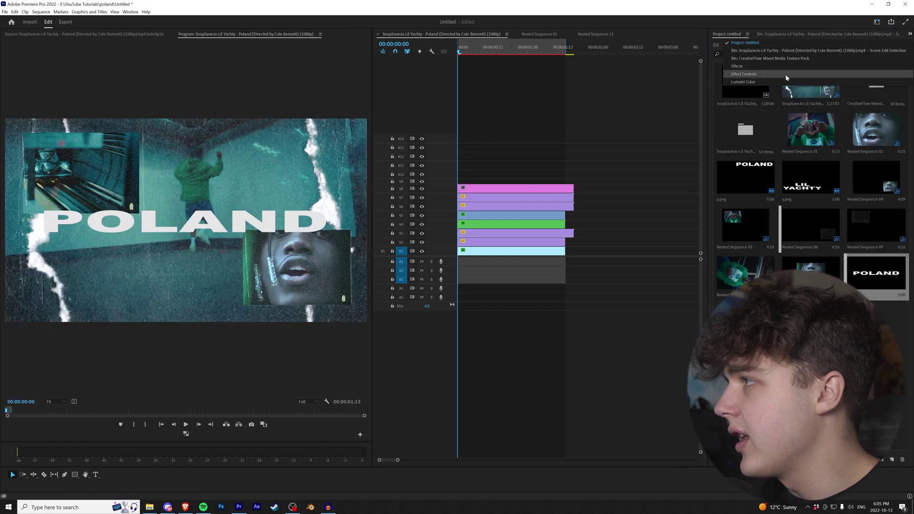
- Find the Mosaic video effect and apply it to the POLAND title on V8
{"action": "key", "text": "shift+7"}
{"action": "type", "text": "m"}
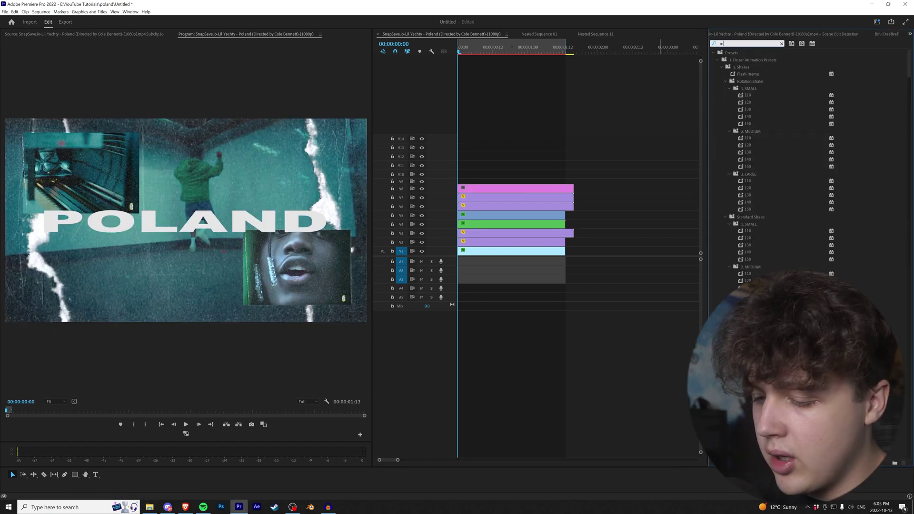
{"action": "type", "text": "osiac"}
{"action": "key", "text": "BackSpace"}
{"action": "key", "text": "BackSpace"}
{"action": "key", "text": "BackSpace"}
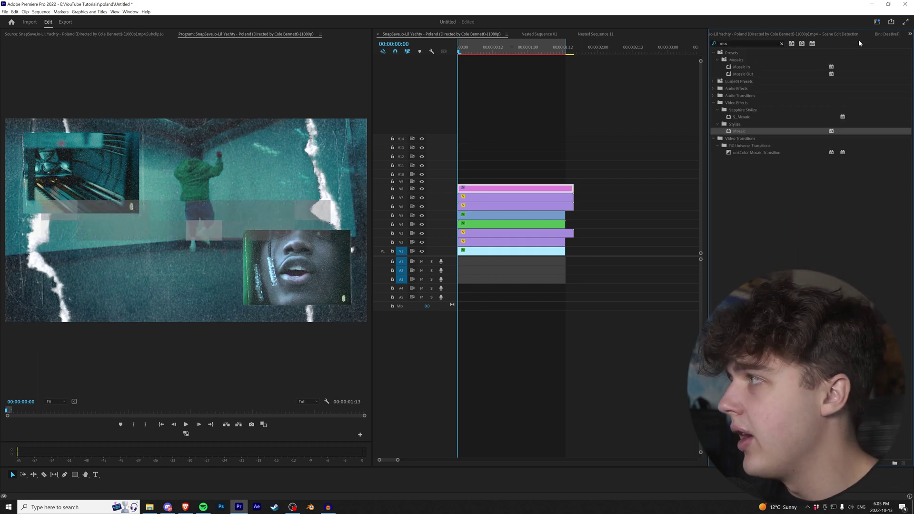
- Set the POLAND title's Mosaic effect to 100 horizontal blocks and 100 vertical blocks
{"action": "left_click", "coordinate": [909, 35]}
{"action": "left_click", "coordinate": [762, 74]}
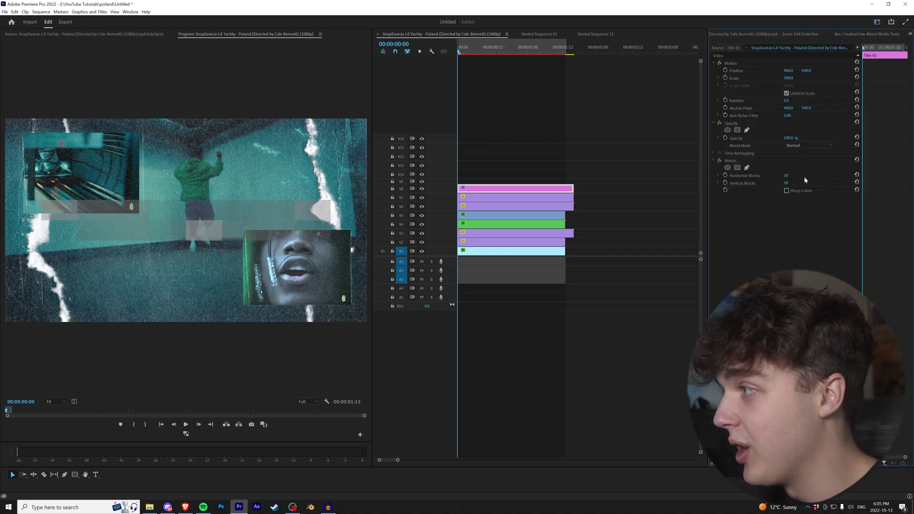
{"action": "type", "text": "0"}
{"action": "key", "text": "Return"}
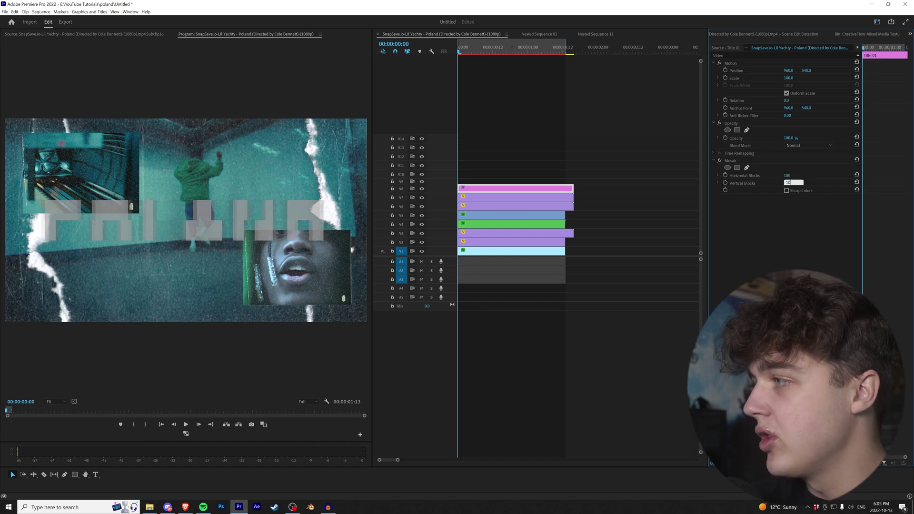
{"action": "type", "text": "0"}
{"action": "key", "text": "Return"}
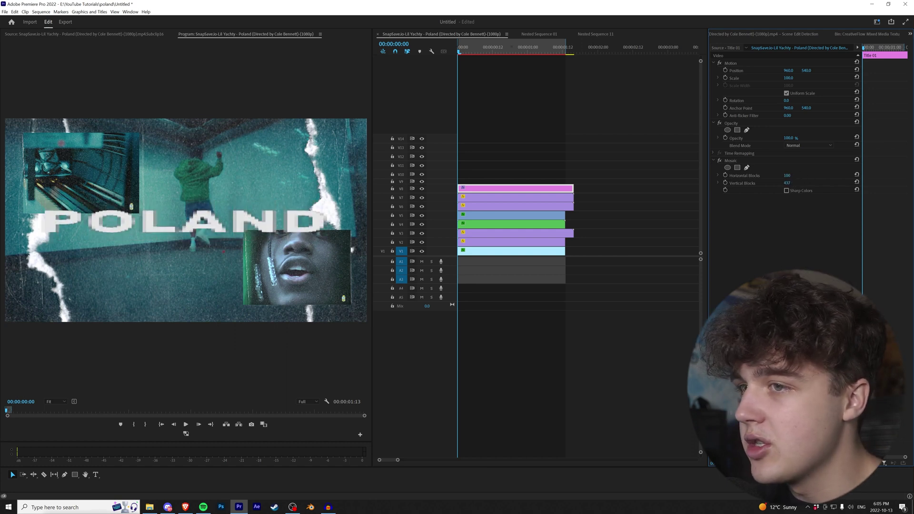
- Set the title's horizontal and vertical Mosaic blocks to 150 and move POLAND to the upper part of the frame
{"action": "left_click", "coordinate": [791, 176]}
{"action": "type", "text": "150"}
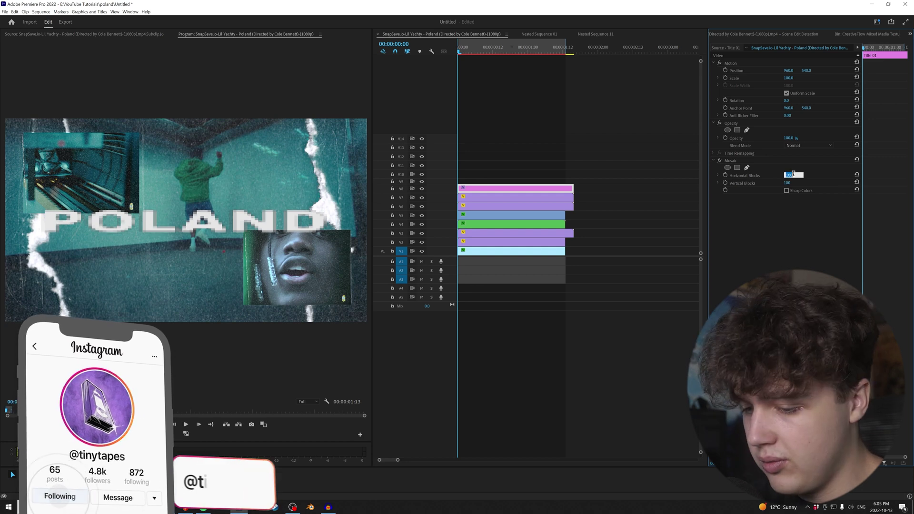
{"action": "left_click", "coordinate": [791, 183]}
{"action": "type", "text": "150"}
{"action": "key", "text": "Return"}
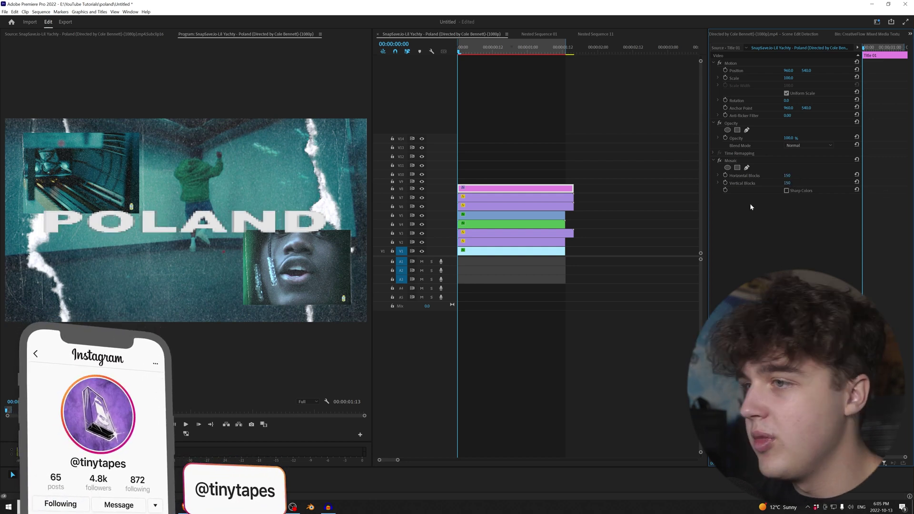
{"action": "left_click_drag", "start_coordinate": [193, 166], "coordinate": [224, 91]}
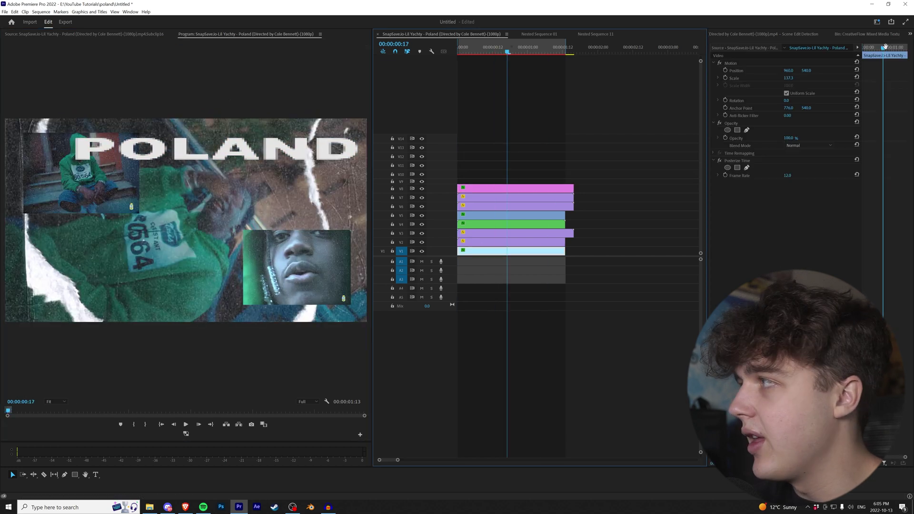
- Place the LIL YACHTY title image y.png on V9 at the start of the sequence, above the POLAND title
{"action": "left_click", "coordinate": [910, 34]}
{"action": "left_click", "coordinate": [773, 45]}
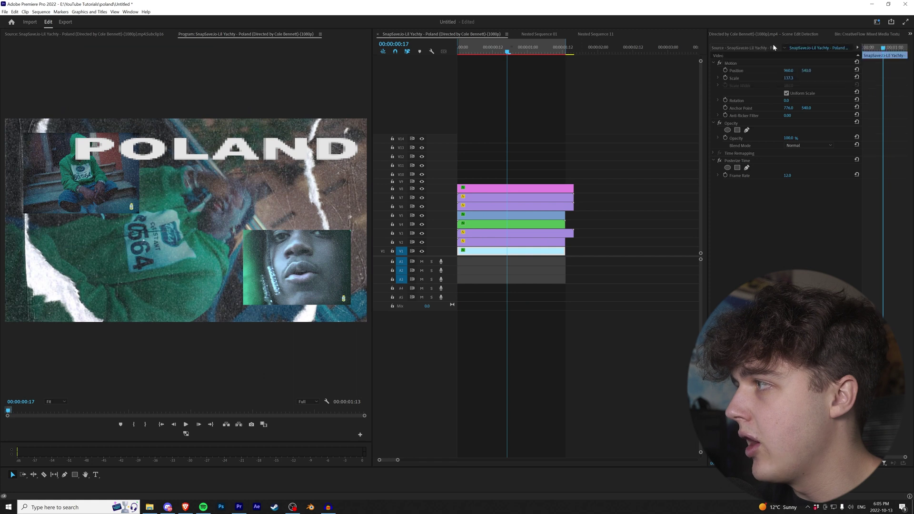
{"action": "left_click_drag", "start_coordinate": [800, 183], "coordinate": [451, 178]}
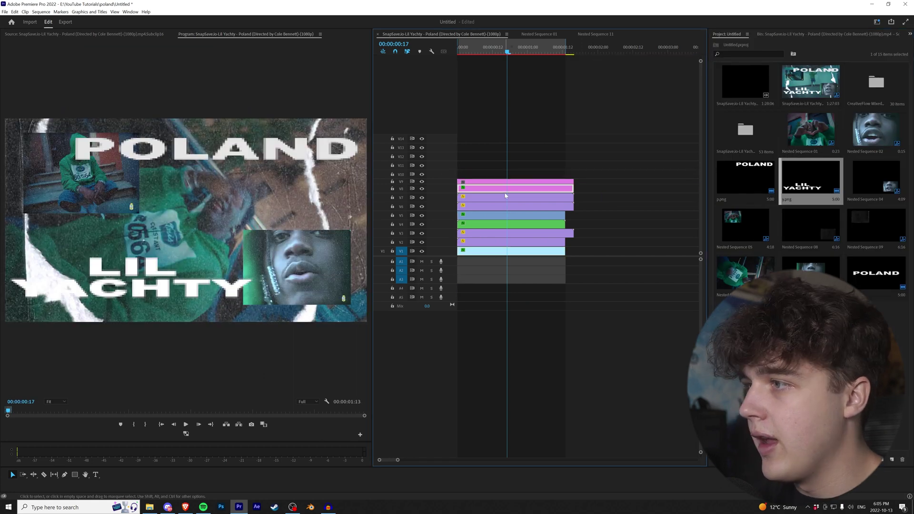
- Paste only the POLAND title's Mosaic effect onto the LIL YACHTY title, then scale it down and position it near the frame's lower middle
{"action": "left_click", "coordinate": [491, 181]}
{"action": "key", "text": "ctrl+alt+v"}
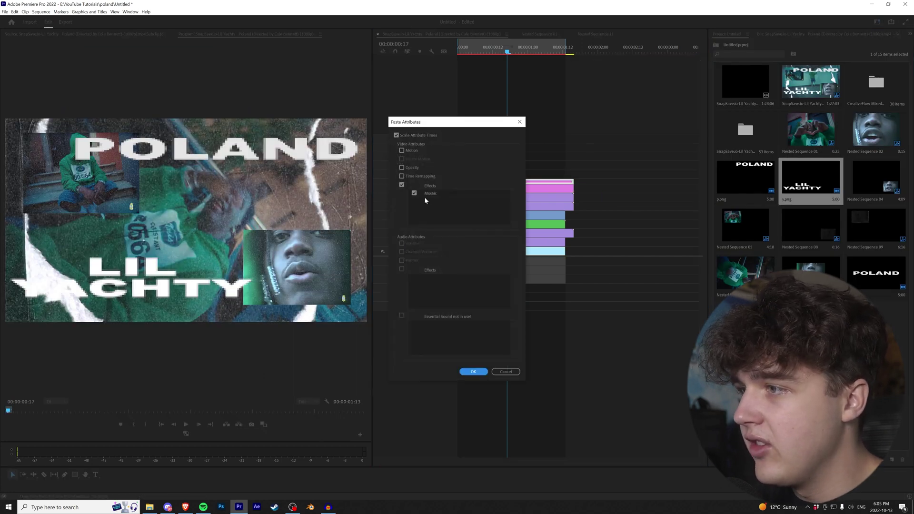
{"action": "left_click", "coordinate": [473, 372]}
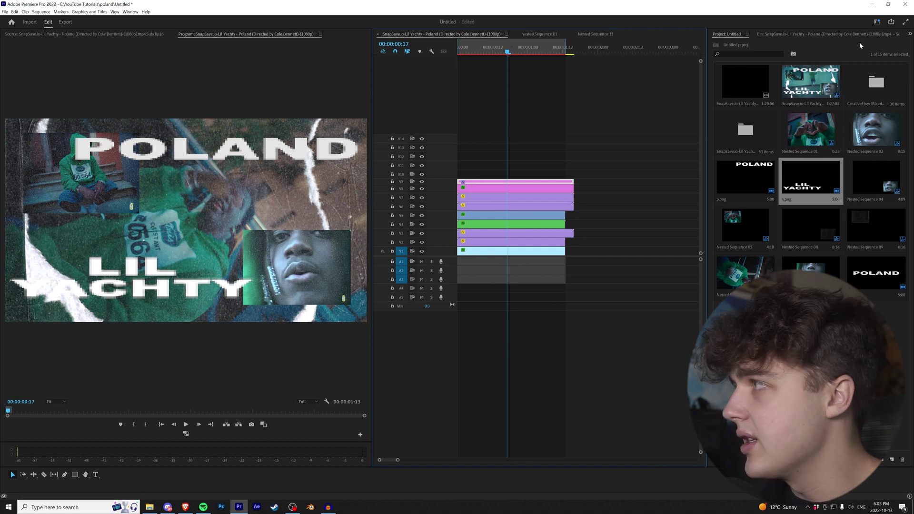
{"action": "key", "text": "shift+5"}
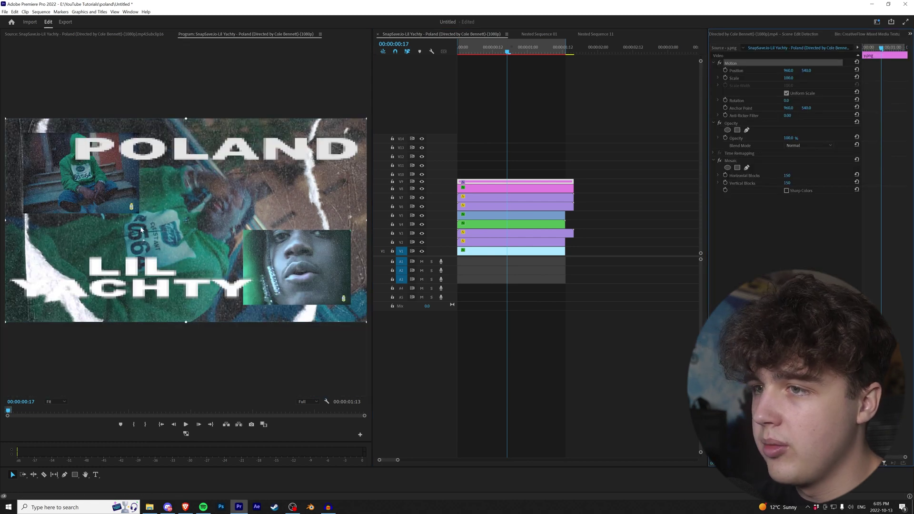
{"action": "left_click_drag", "start_coordinate": [186, 119], "coordinate": [213, 182]}
{"action": "left_click", "coordinate": [496, 233]}
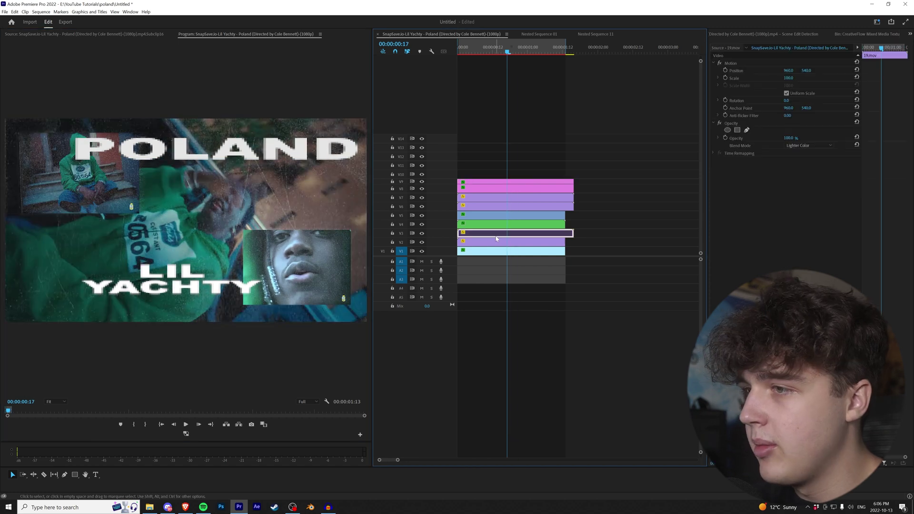
{"action": "left_click", "coordinate": [495, 210]}
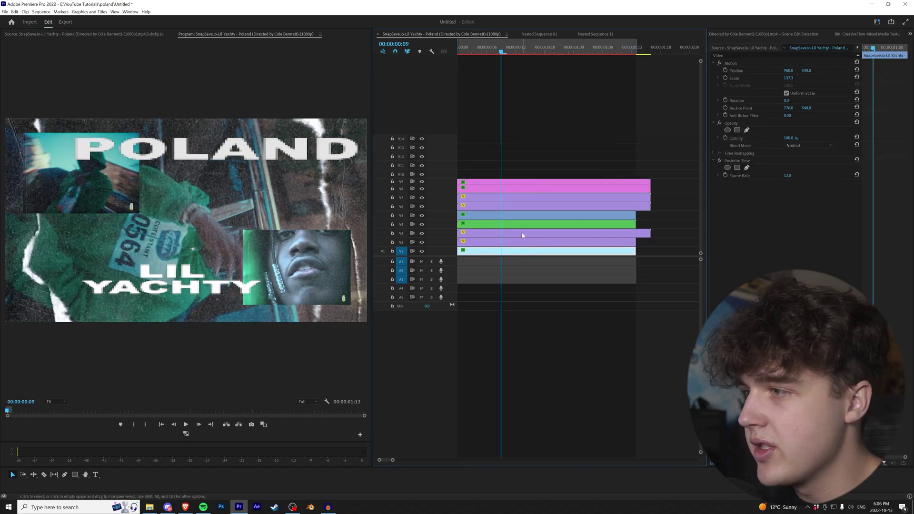
{"action": "left_click", "coordinate": [504, 235]}
- Find the Roughen Edges video effect and apply it to the small inset video clip on V5
{"action": "left_click", "coordinate": [499, 216]}
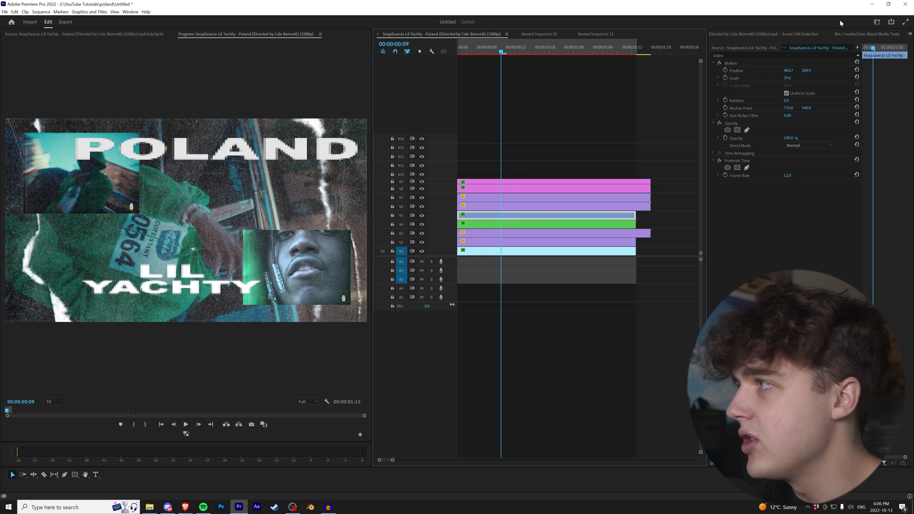
{"action": "left_click", "coordinate": [909, 34]}
{"action": "left_click", "coordinate": [849, 67]}
{"action": "left_click", "coordinate": [745, 43]}
{"action": "type", "text": "roug"}
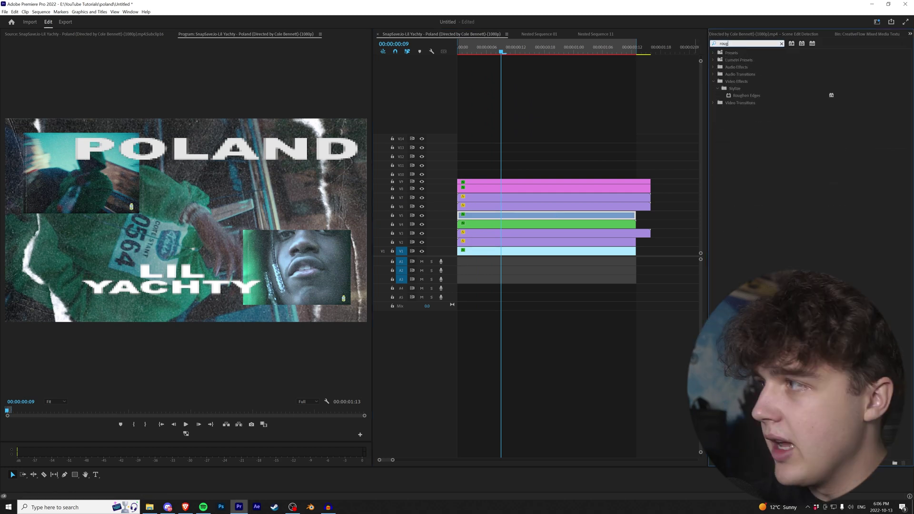
{"action": "left_click_drag", "start_coordinate": [746, 95], "coordinate": [538, 217]}
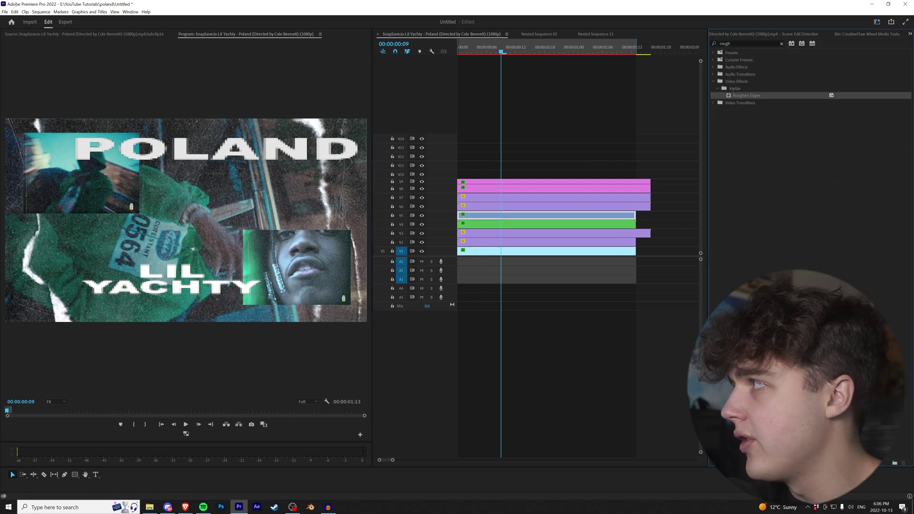
- Set the V5 clip's Roughen Edges to border 30, scale 390 and complexity 10, and copy the effect onto the nested clip on V4
{"action": "key", "text": "shift+5"}
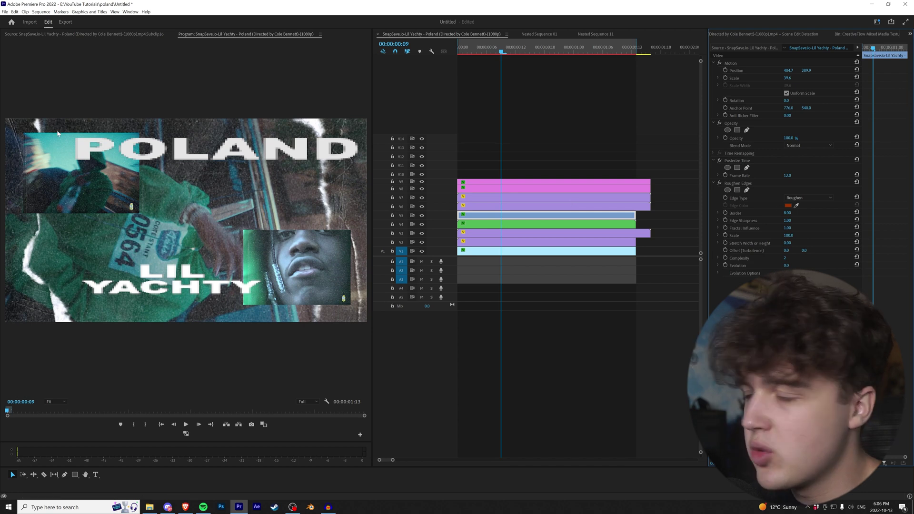
{"action": "left_click_drag", "start_coordinate": [787, 213], "coordinate": [762, 213]}
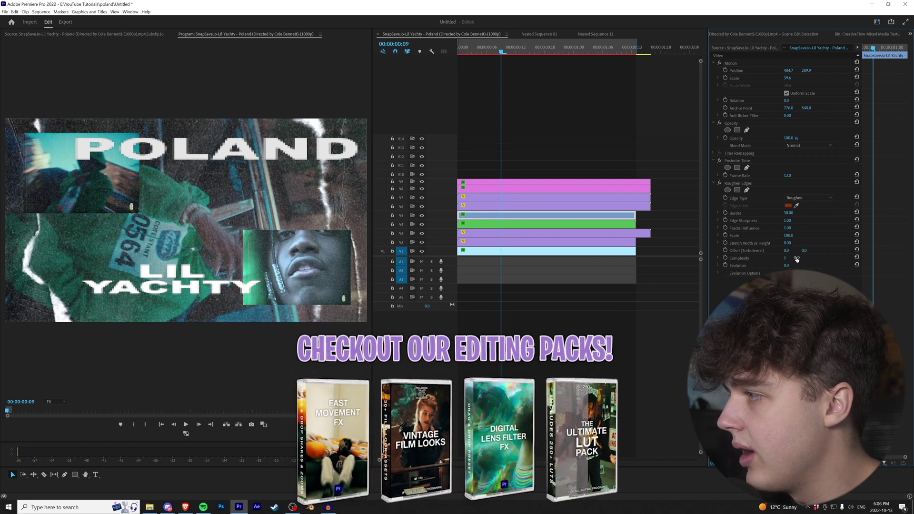
{"action": "left_click_drag", "start_coordinate": [785, 258], "coordinate": [752, 265]}
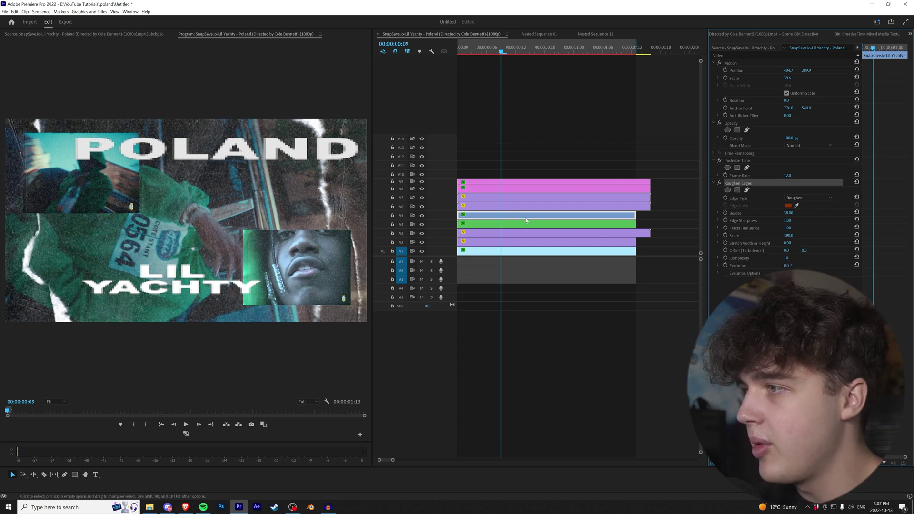
{"action": "left_click", "coordinate": [506, 222]}
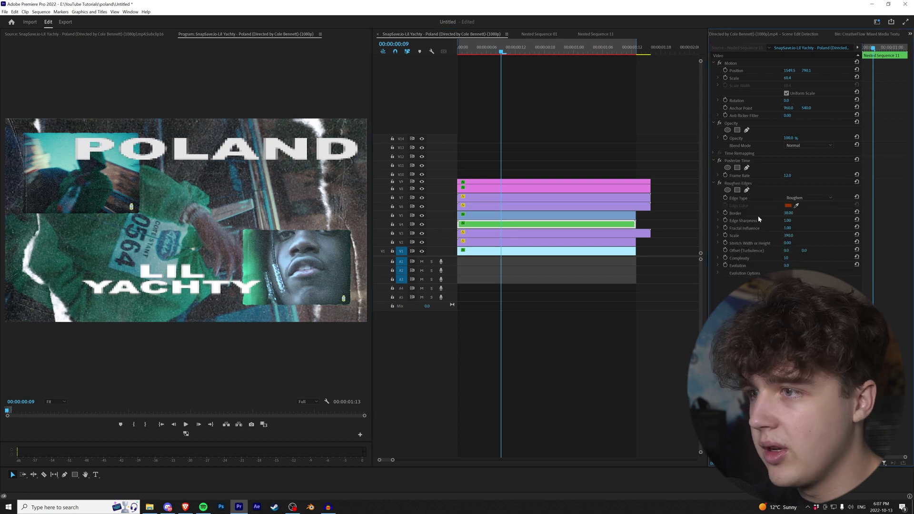